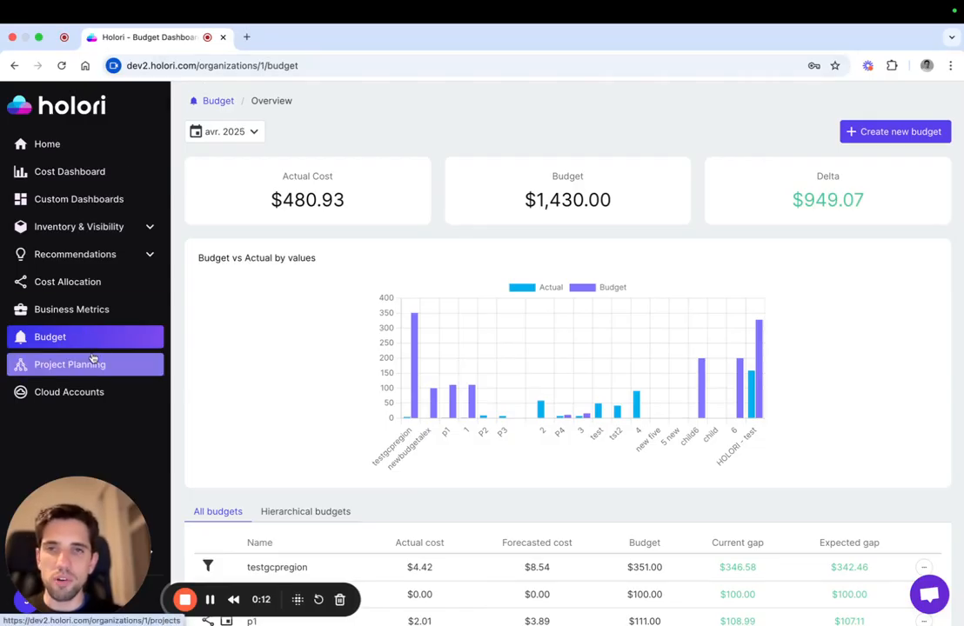
# Start a new budget and name it Toyota
pyautogui.scroll(-3, 508, 493)
pyautogui.scroll(3, 491, 482)
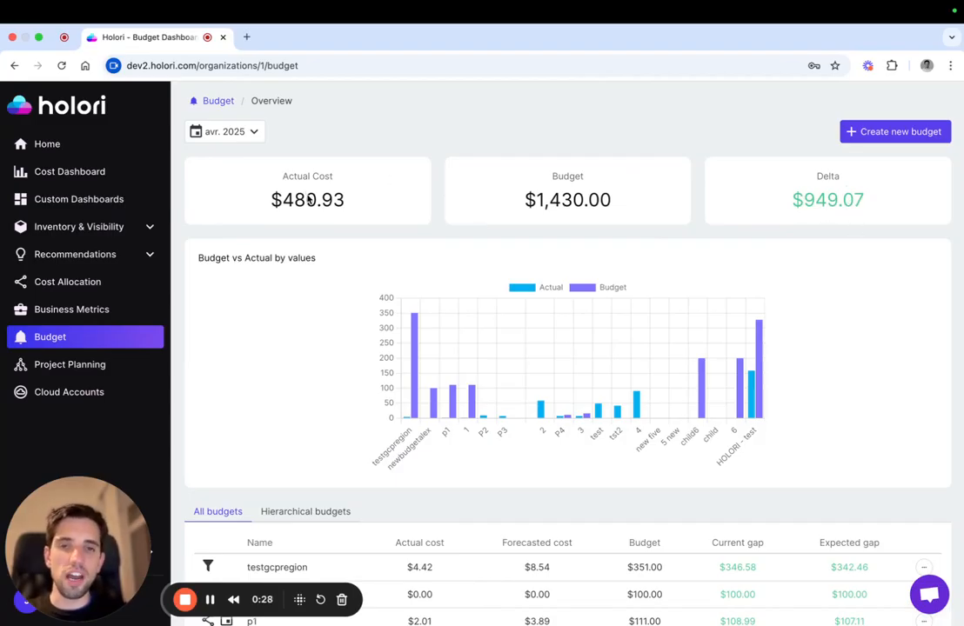
pyautogui.scroll(-3, 305, 286)
pyautogui.scroll(2, 306, 287)
pyautogui.scroll(2, 305, 288)
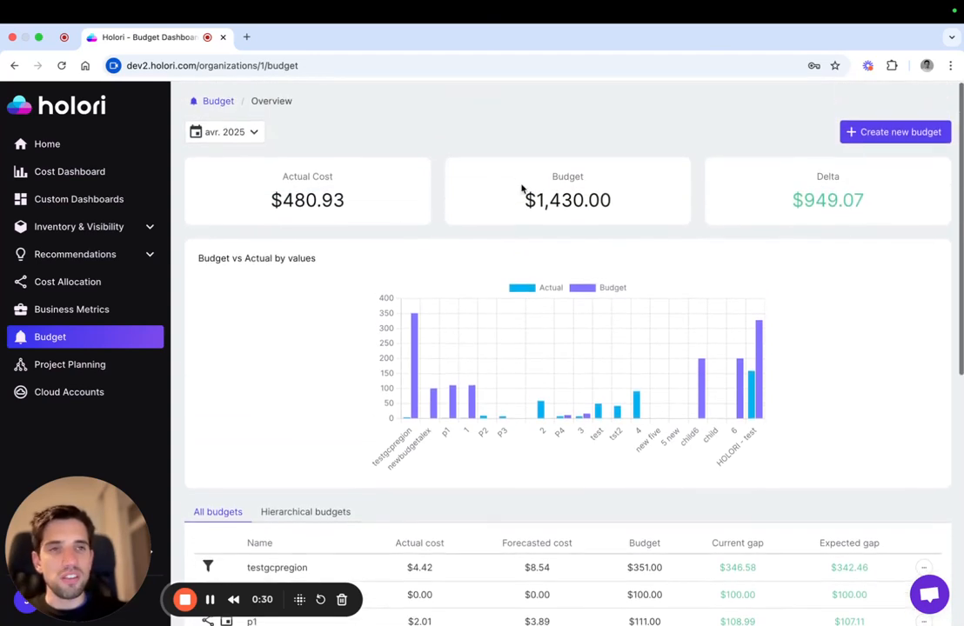
pyautogui.click(895, 132)
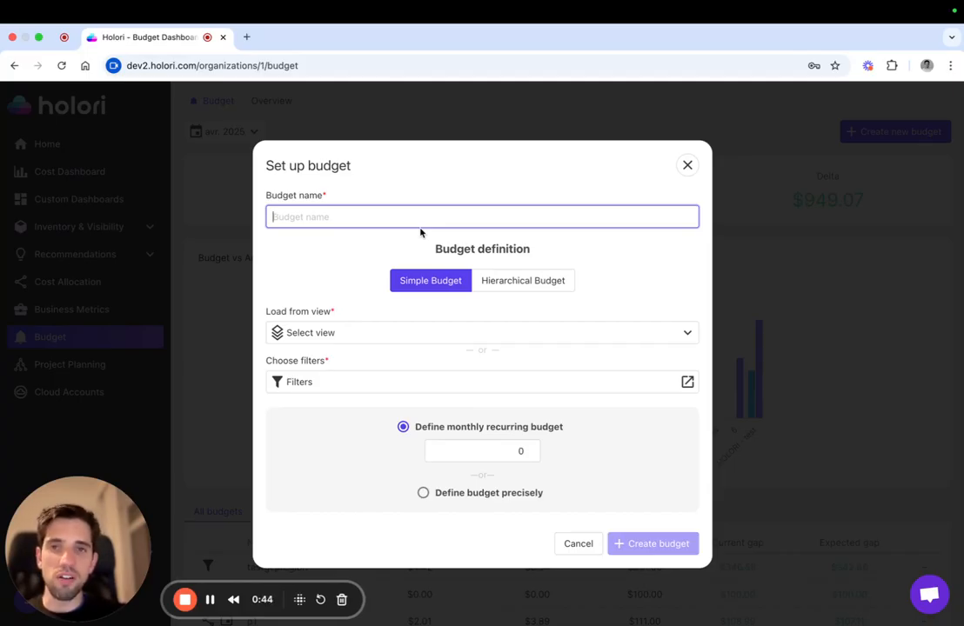
pyautogui.write('Toyota')
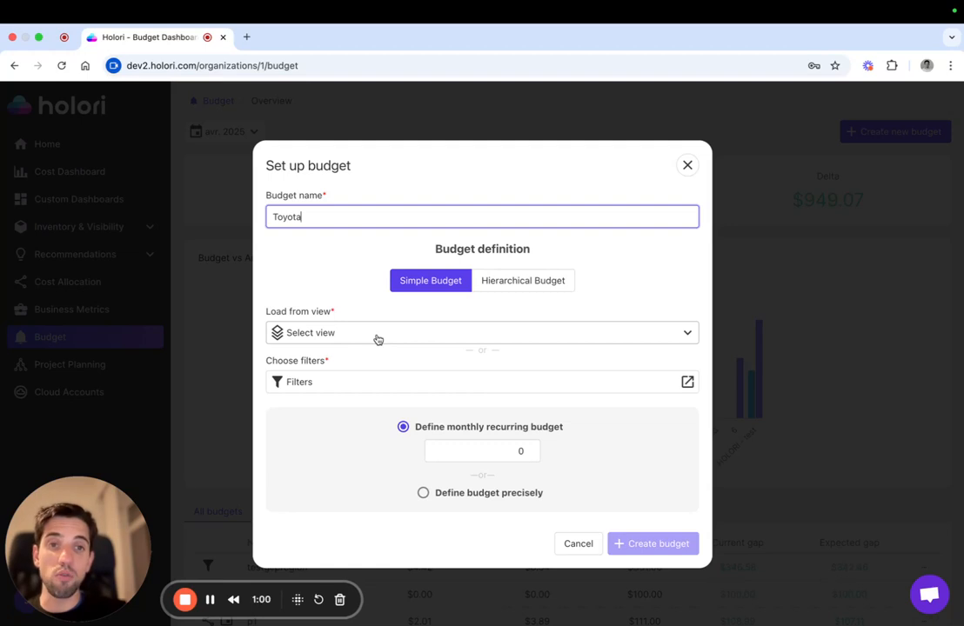
# Define and submit a budget filter requiring the virtual tag key customer to be toyota
pyautogui.click(341, 390)
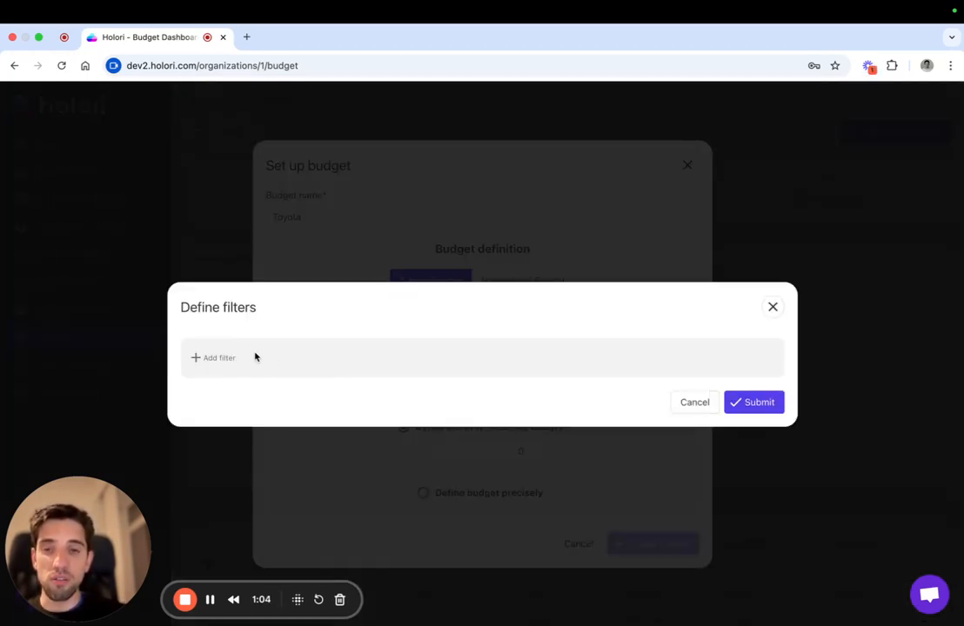
pyautogui.click(221, 359)
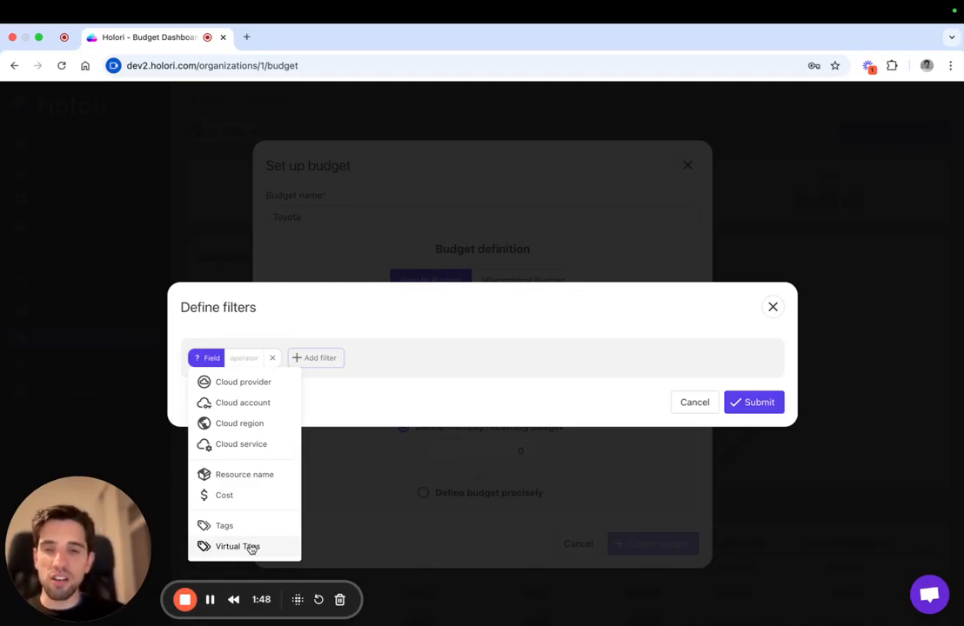
pyautogui.click(250, 548)
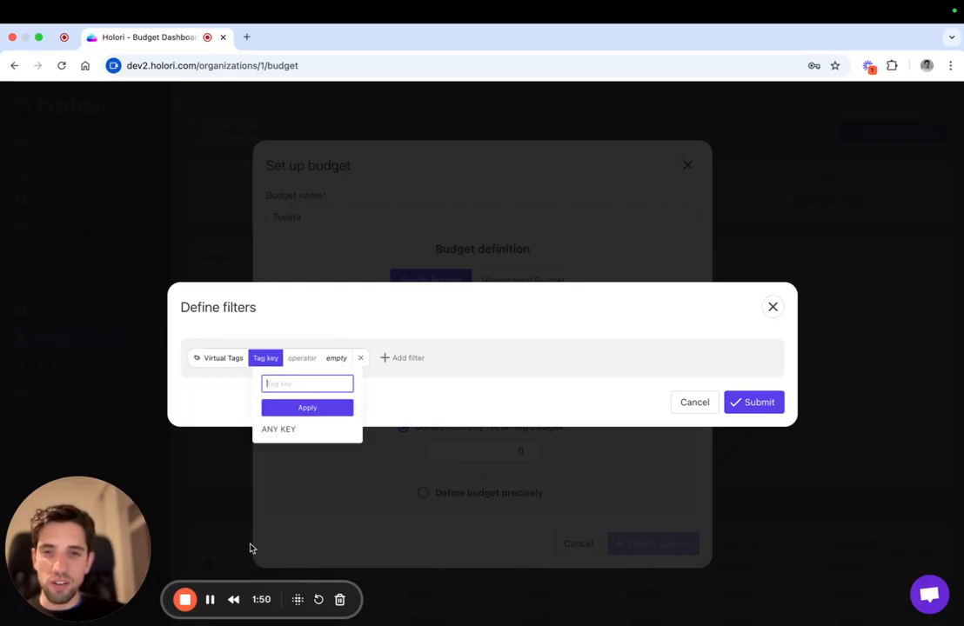
pyautogui.write('d')
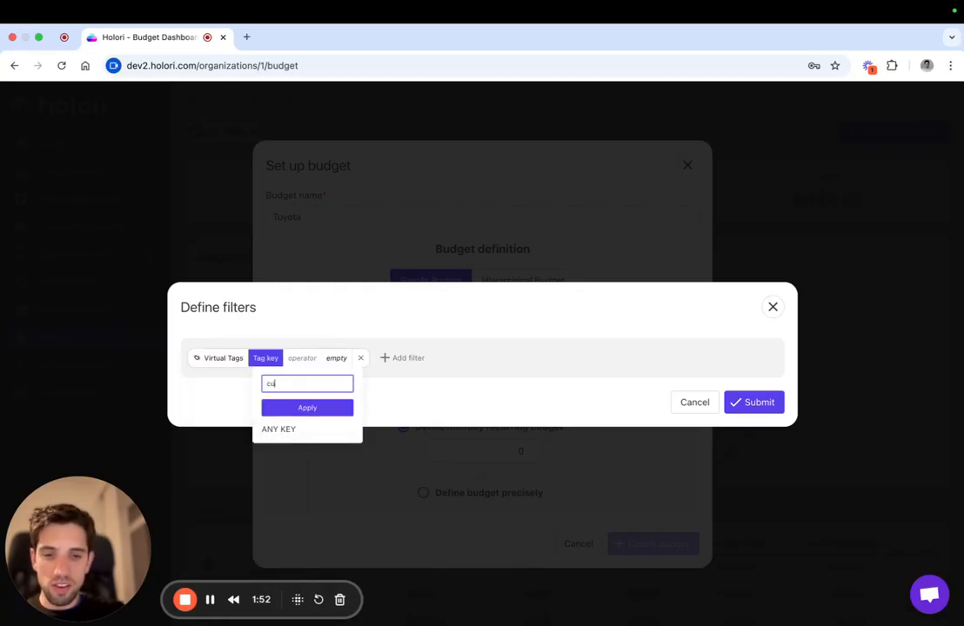
pyautogui.write('ustomer')
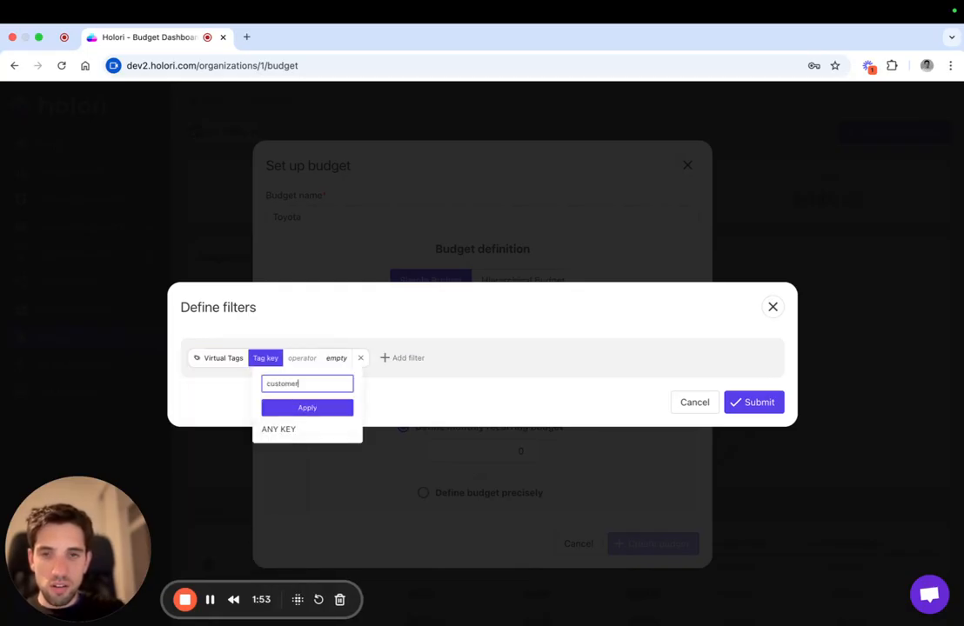
pyautogui.click(299, 407)
pyautogui.click(330, 382)
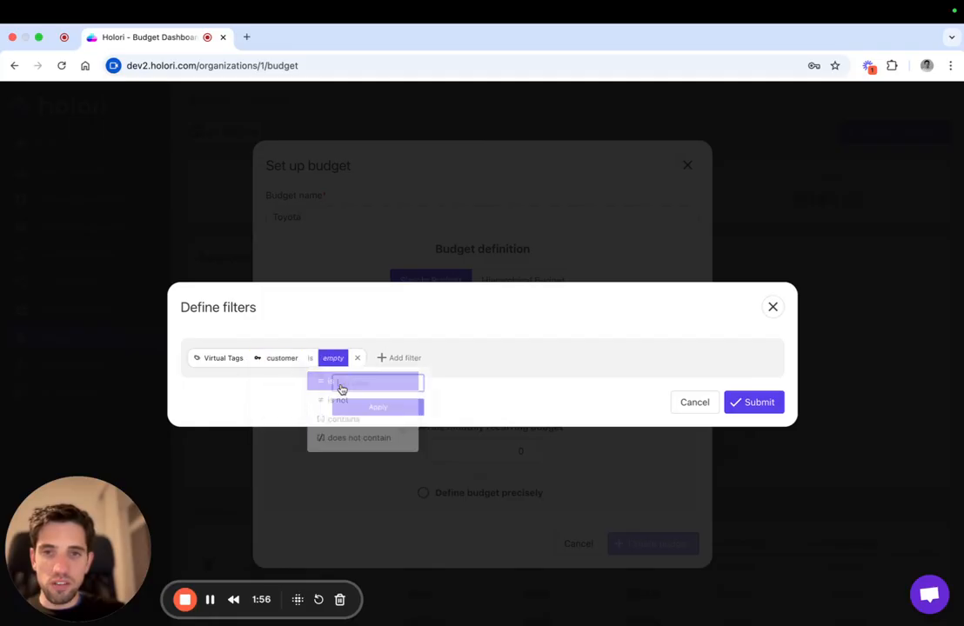
pyautogui.write('toyota')
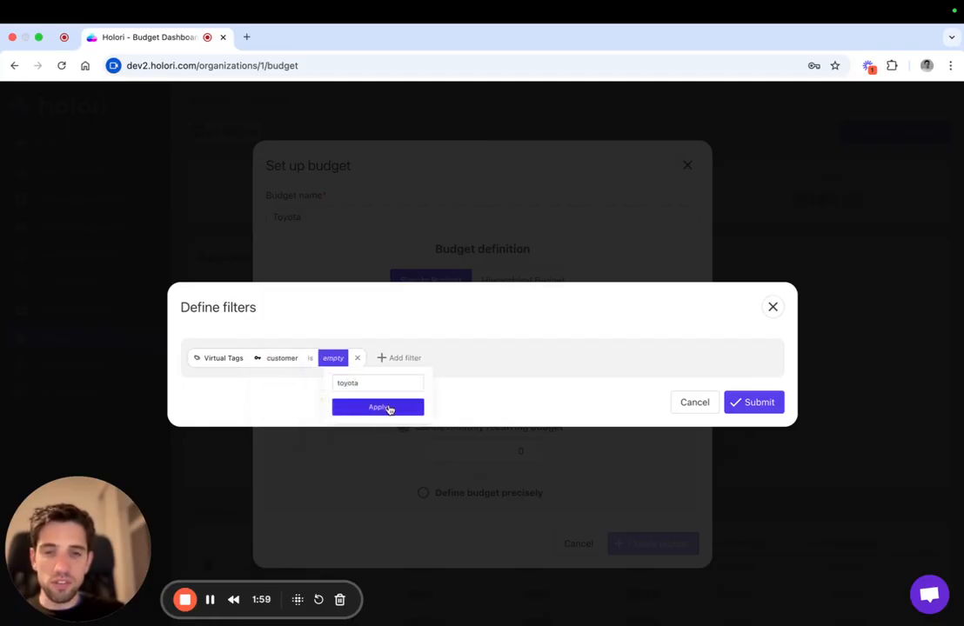
pyautogui.click(387, 406)
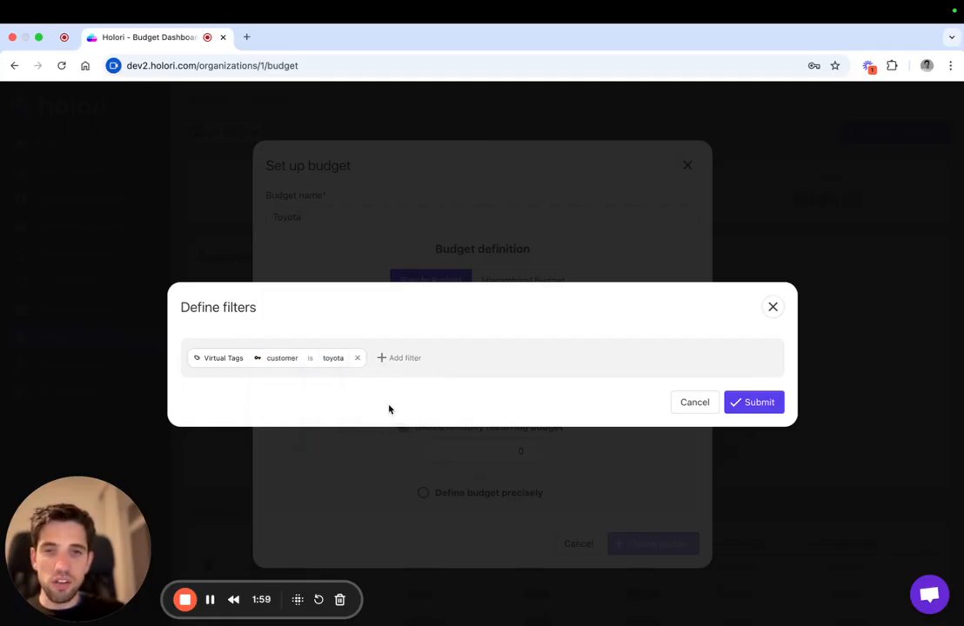
pyautogui.click(753, 403)
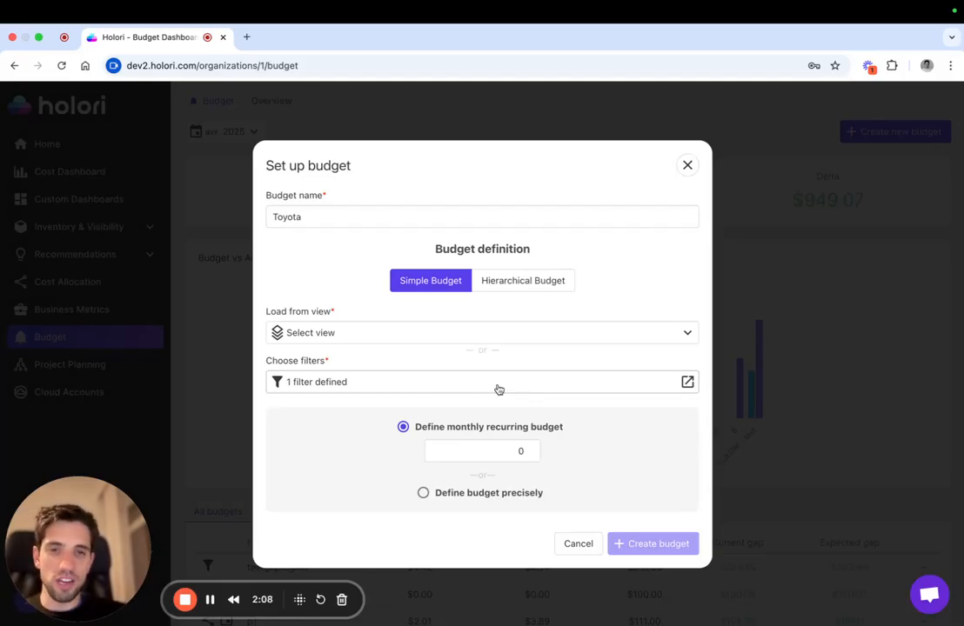
# Set the Toyota budget's monthly recurring amount to 200
pyautogui.click(477, 449)
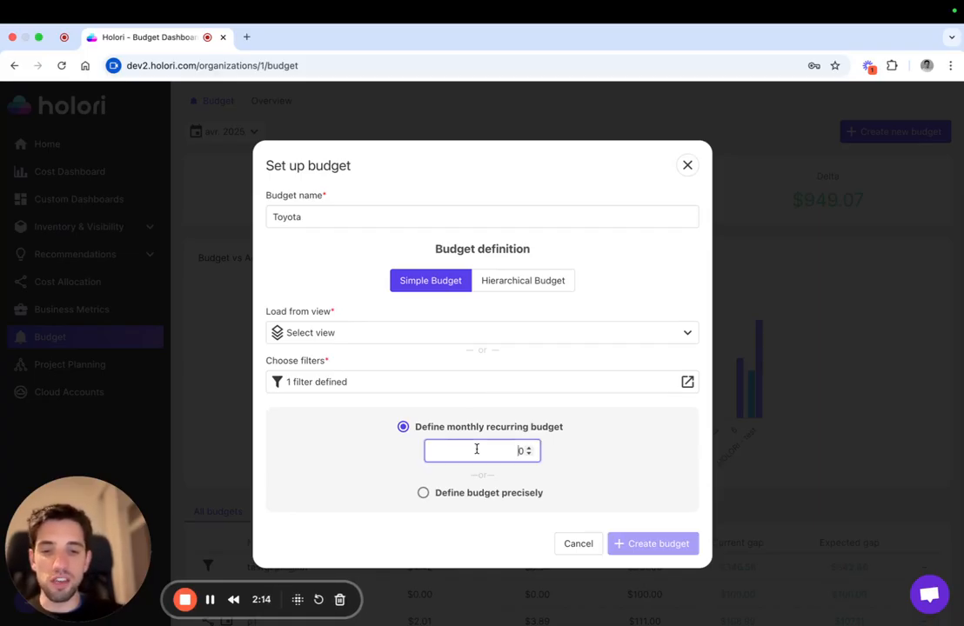
pyautogui.write('200')
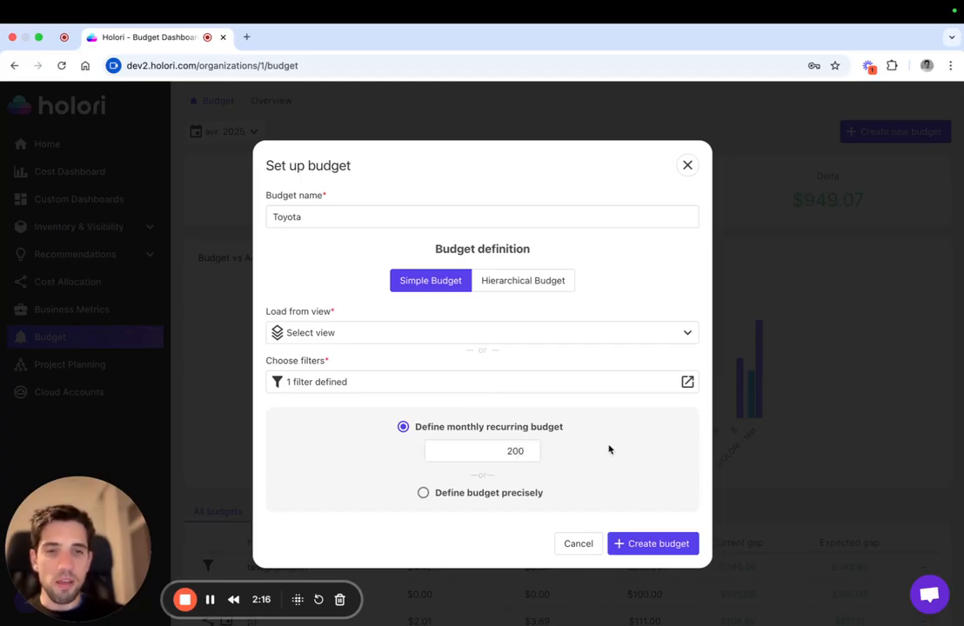
pyautogui.click(491, 439)
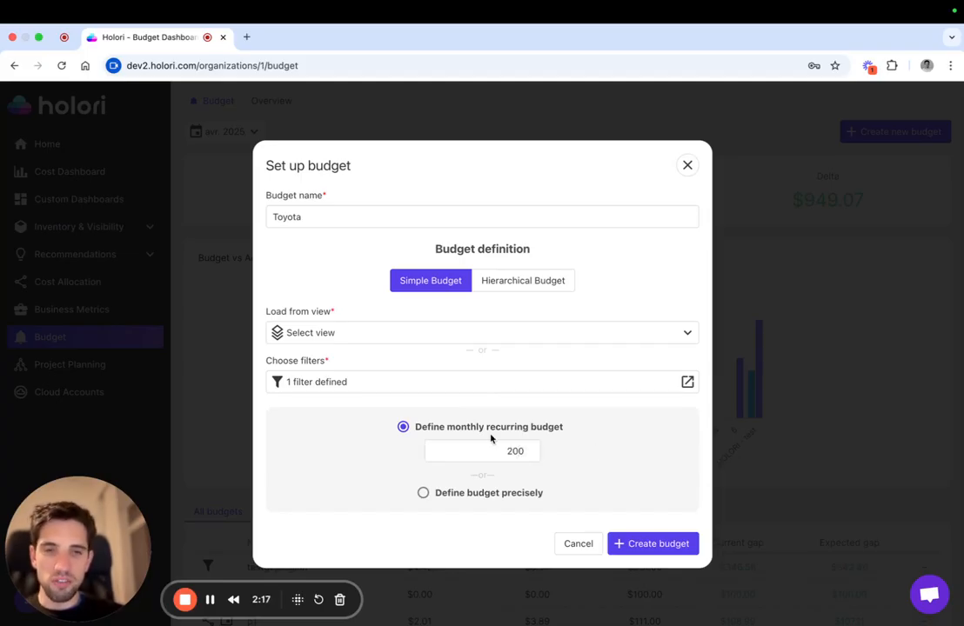
# Switch to defining the budget precisely and end its first period in June 2025
pyautogui.click(476, 496)
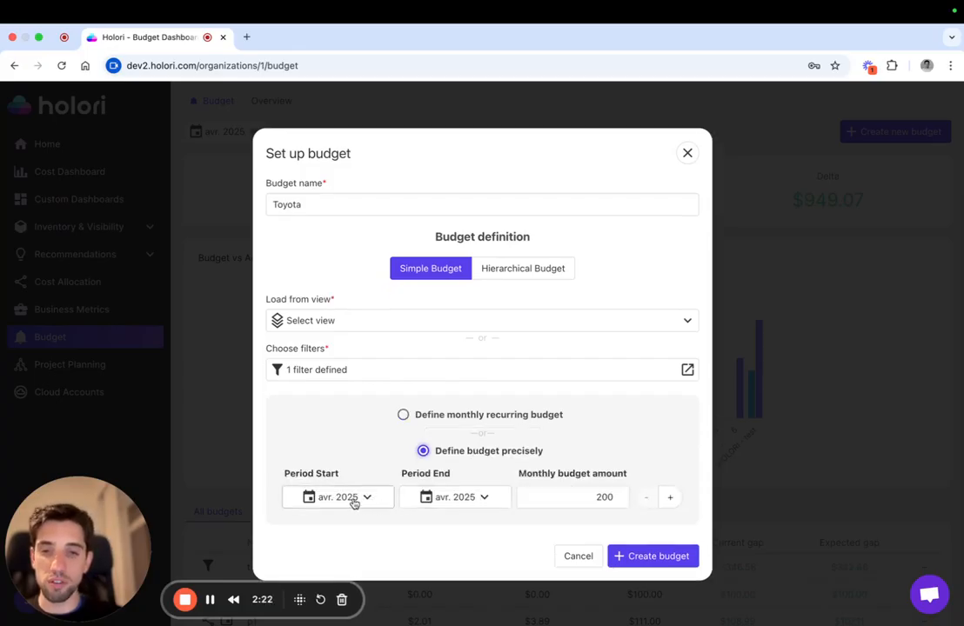
pyautogui.click(452, 505)
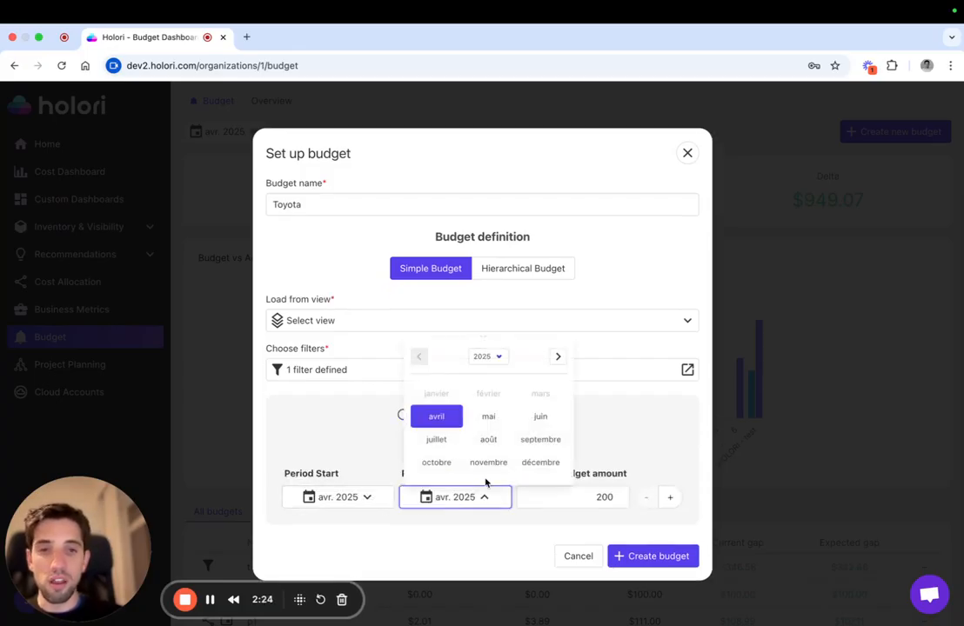
pyautogui.click(543, 416)
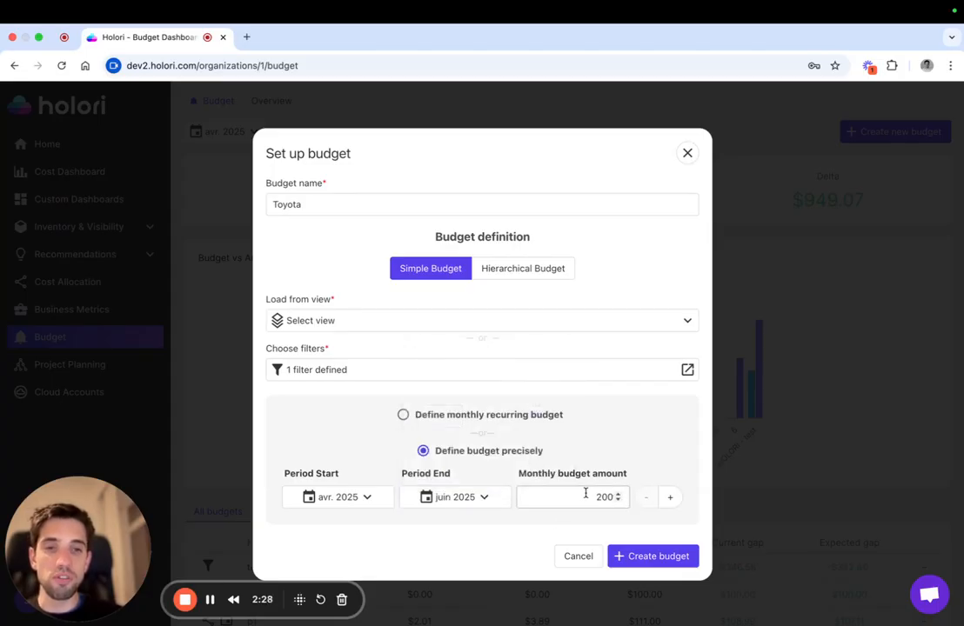
# Add a second budget period from July to September 2025 with a monthly amount of 300
pyautogui.click(670, 497)
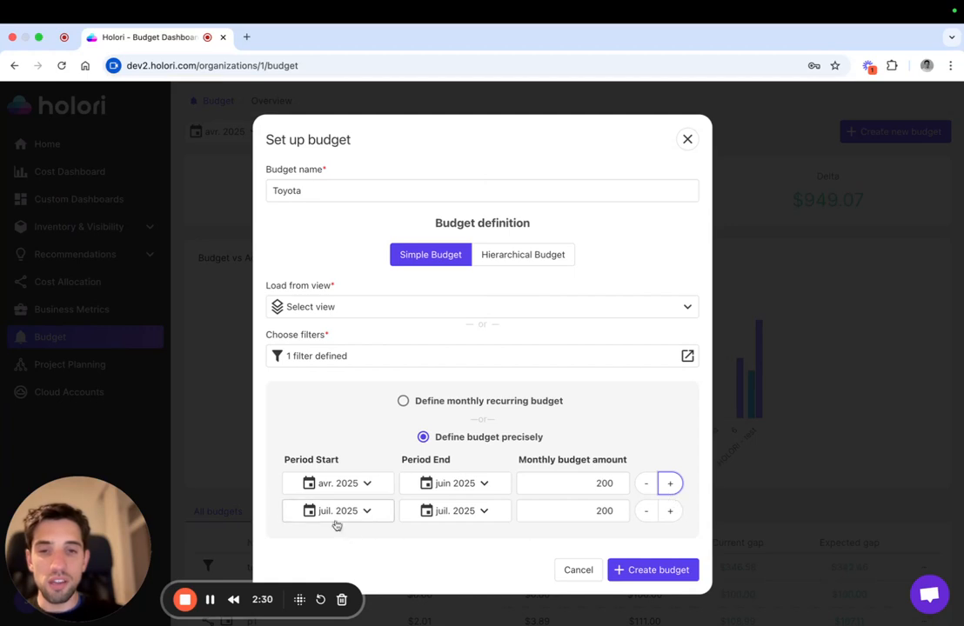
pyautogui.click(484, 513)
pyautogui.click(527, 454)
pyautogui.doubleClick(594, 511)
pyautogui.press('BackSpace')
pyautogui.write('300')
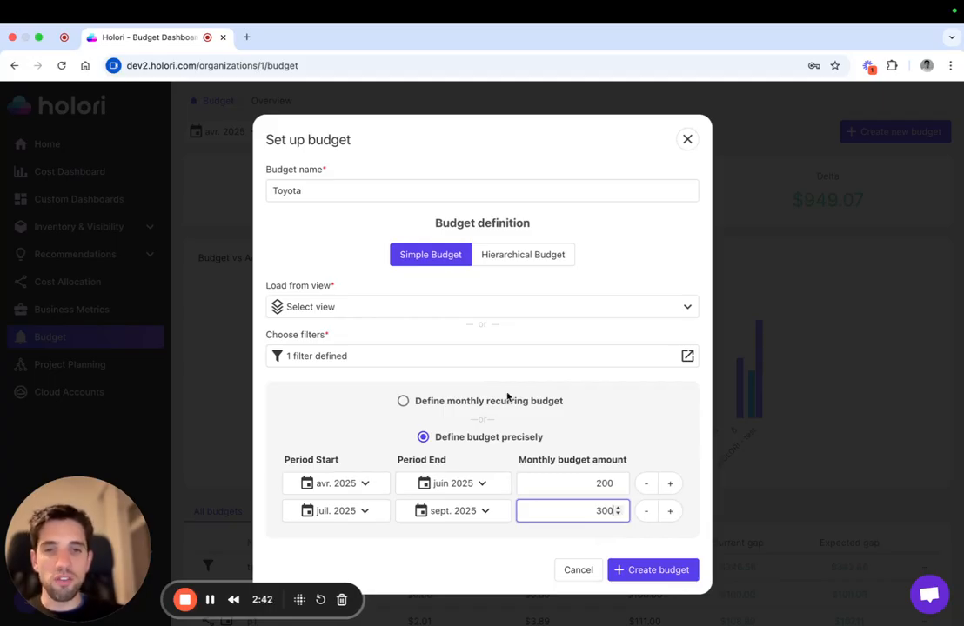
# Return to the monthly recurring definition and create the Toyota budget
pyautogui.click(482, 402)
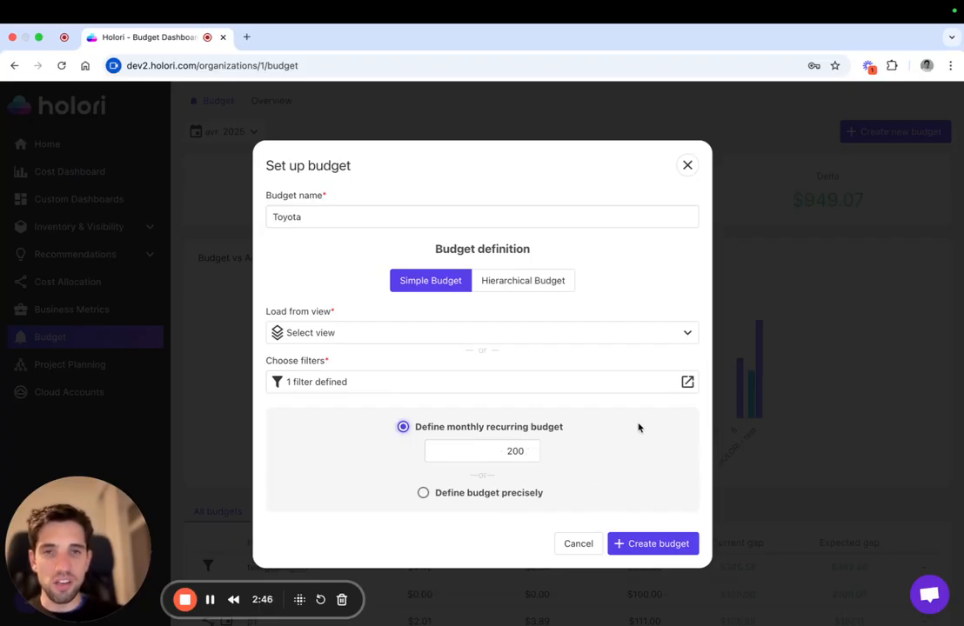
pyautogui.click(651, 545)
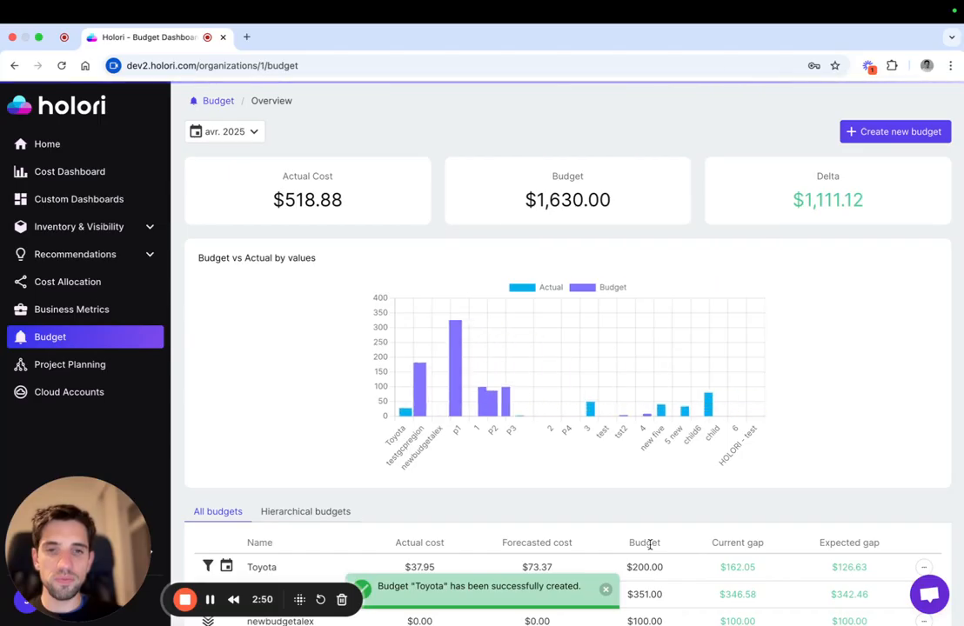
# Review the Toyota budget's actual cost, forecast and gaps against the other budgets in the overview
pyautogui.scroll(-3, 651, 547)
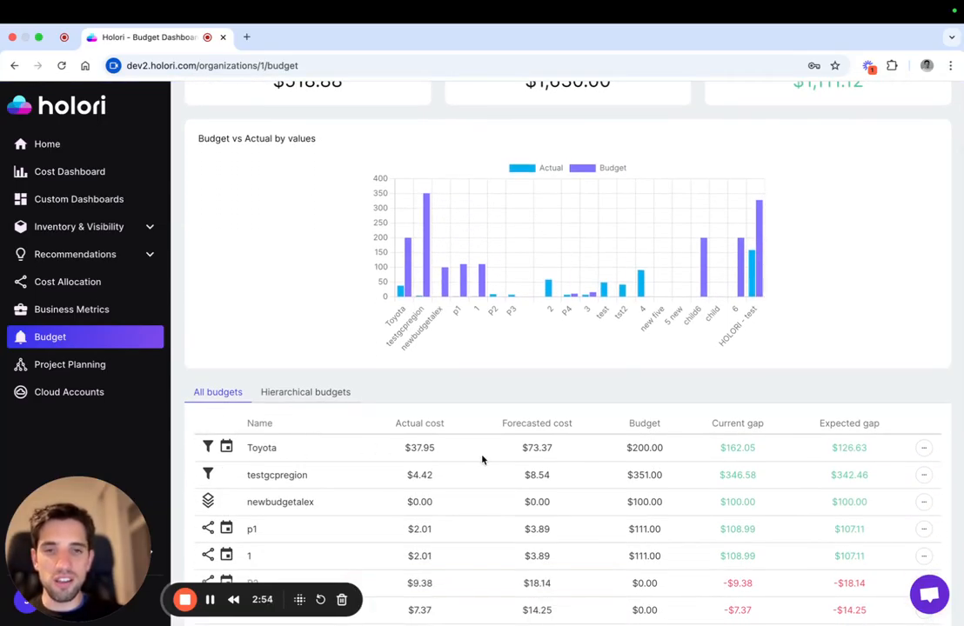
pyautogui.scroll(1, 426, 428)
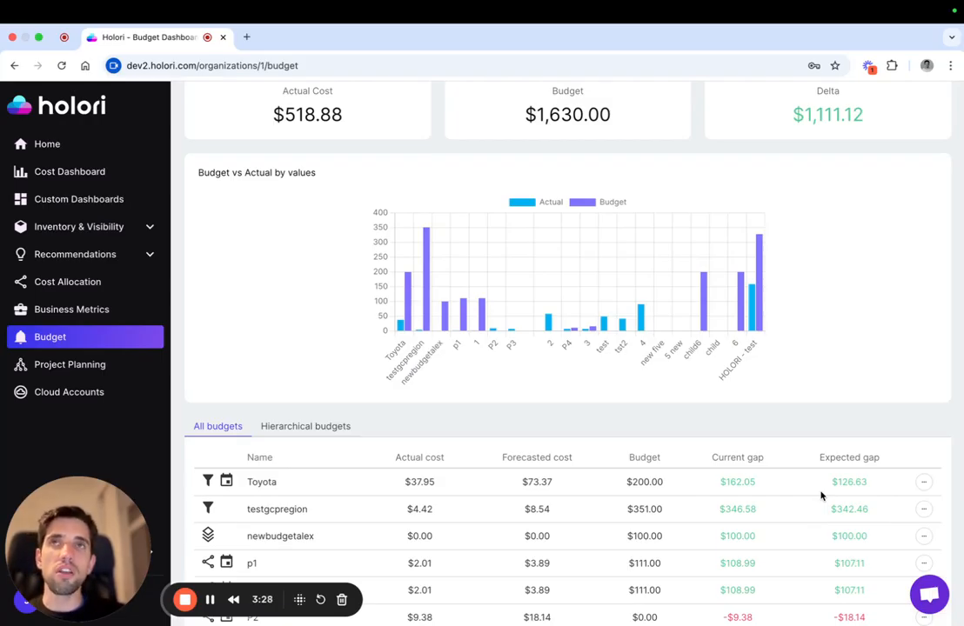
pyautogui.scroll(-1, 820, 496)
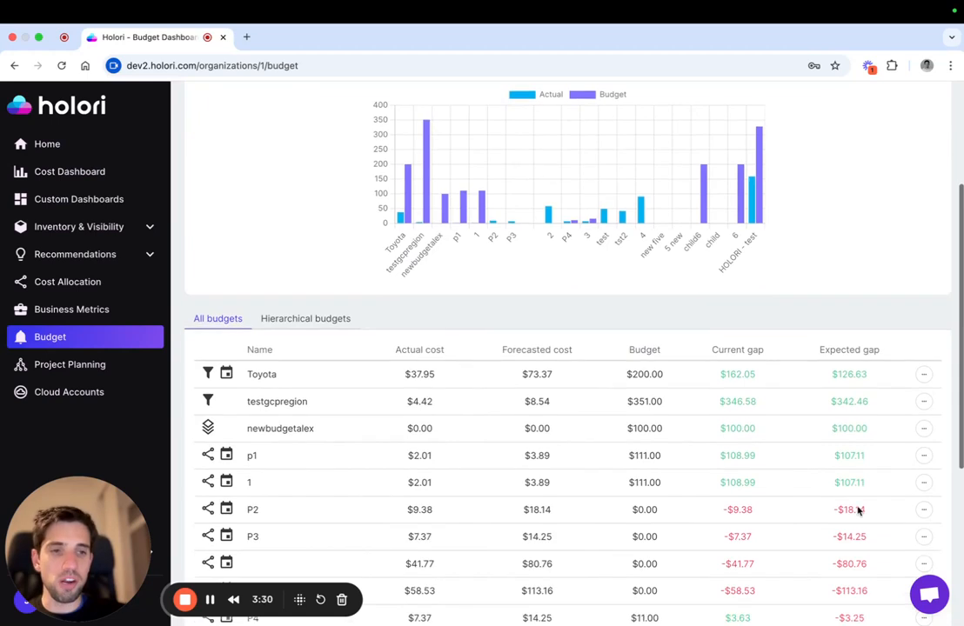
pyautogui.scroll(2, 773, 517)
pyautogui.scroll(3, 773, 518)
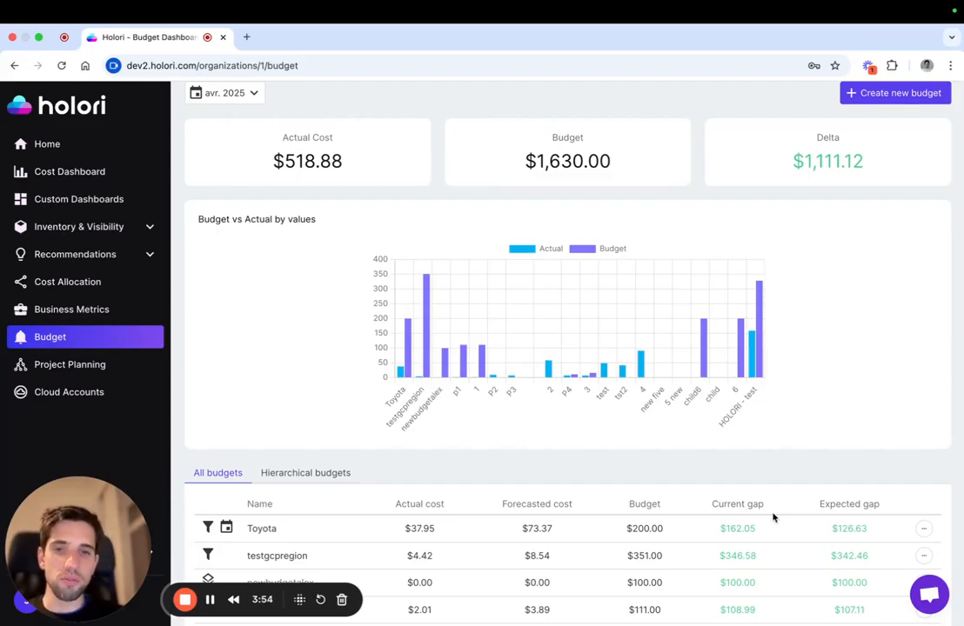
pyautogui.scroll(2, 717, 403)
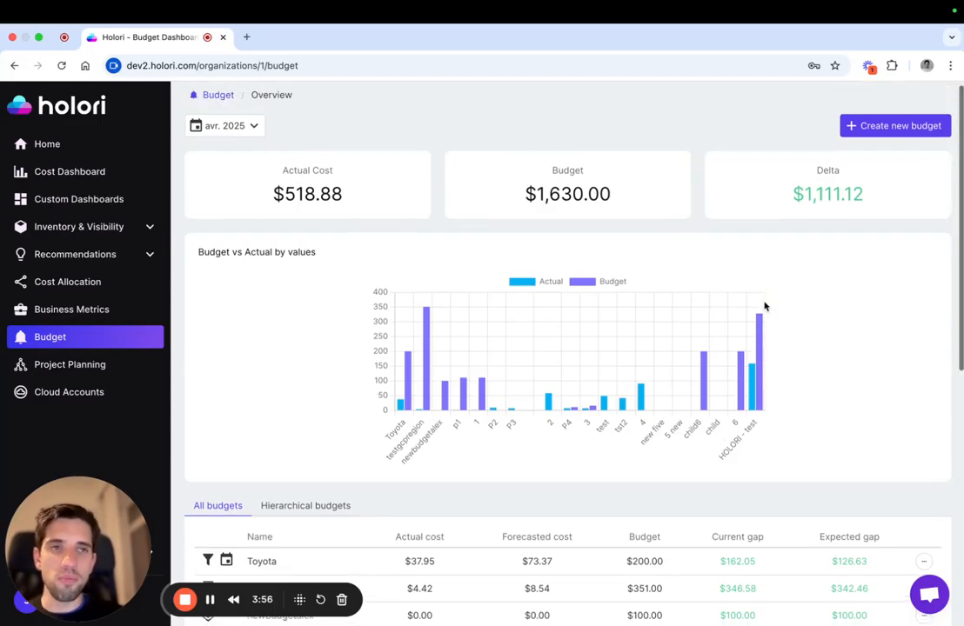
# Start another new budget as a hierarchical budget and select segment P2 under node 2
pyautogui.click(890, 139)
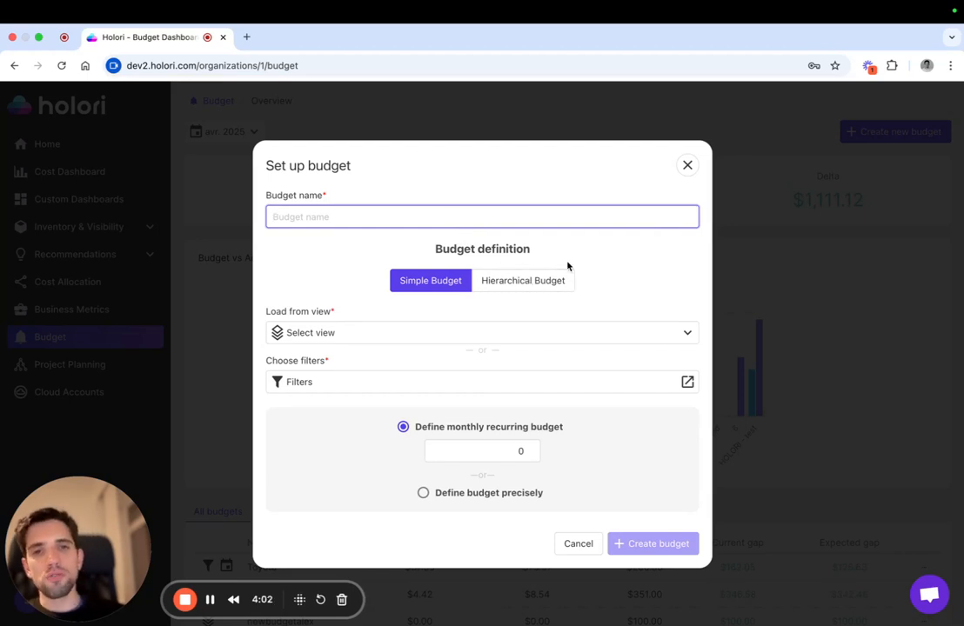
pyautogui.click(505, 280)
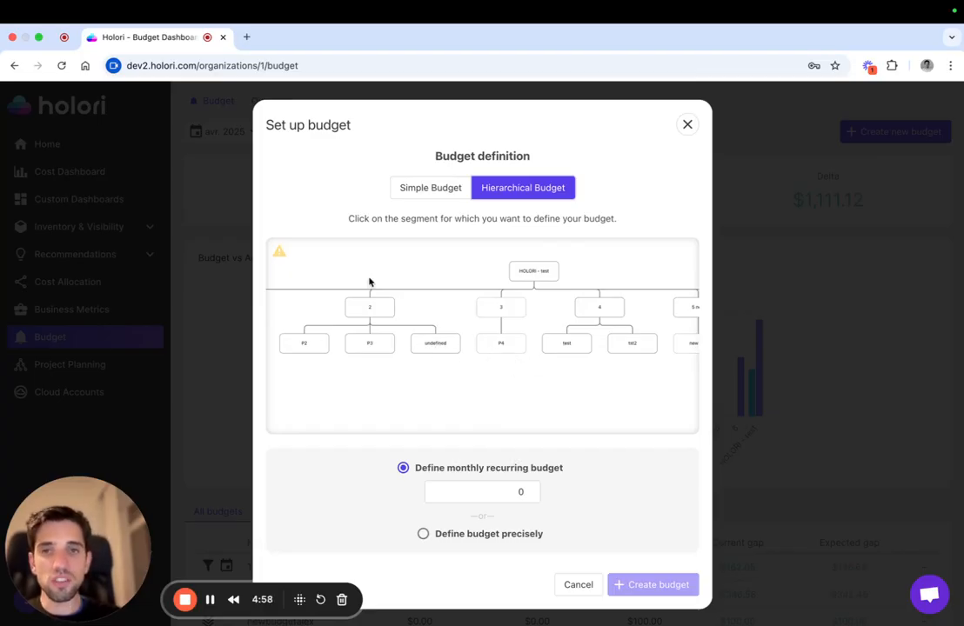
pyautogui.moveTo(280, 252)
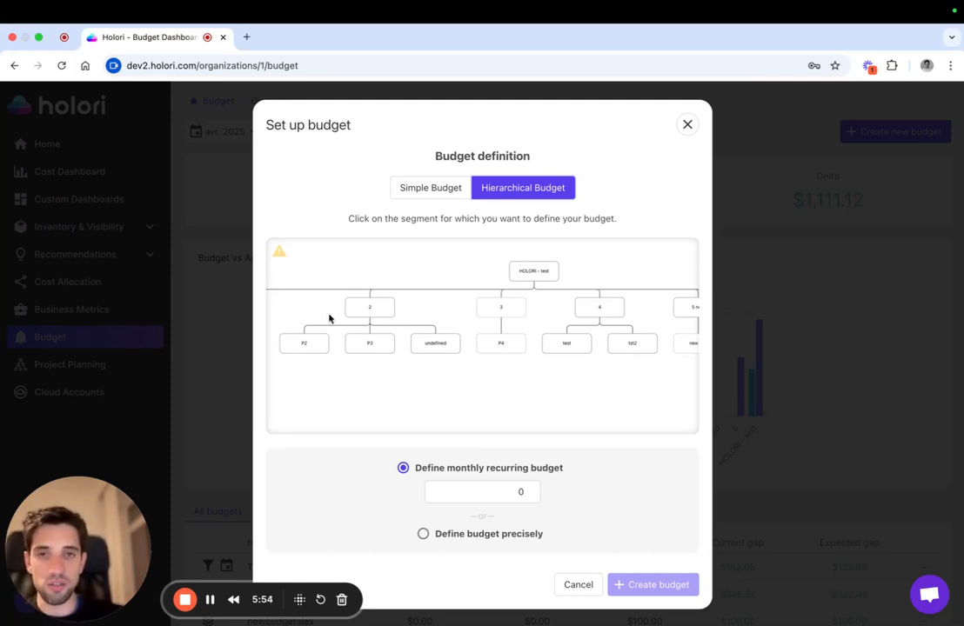
pyautogui.doubleClick(306, 333)
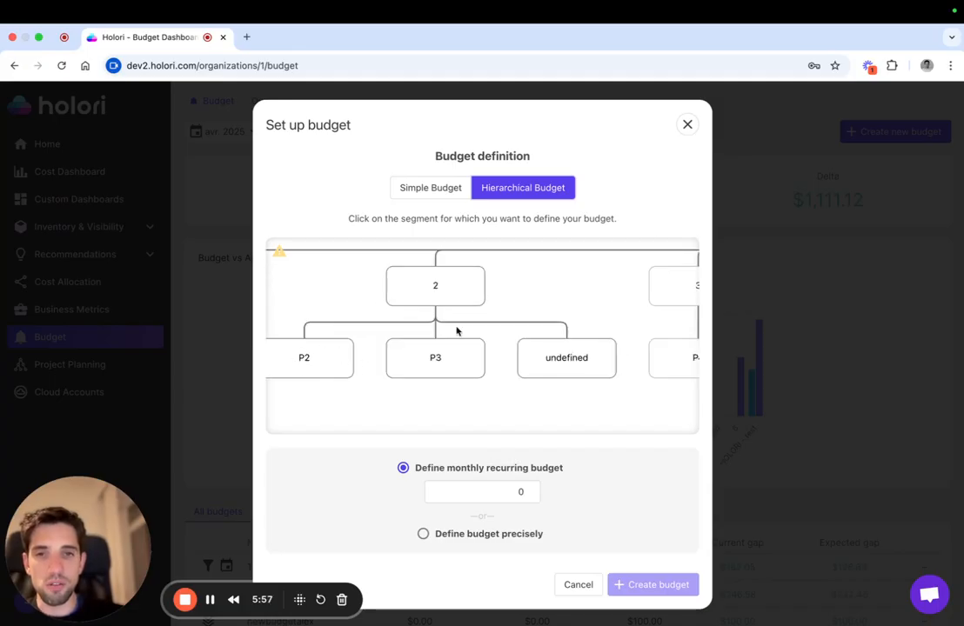
pyautogui.click(317, 366)
pyautogui.scroll(-3, 329, 381)
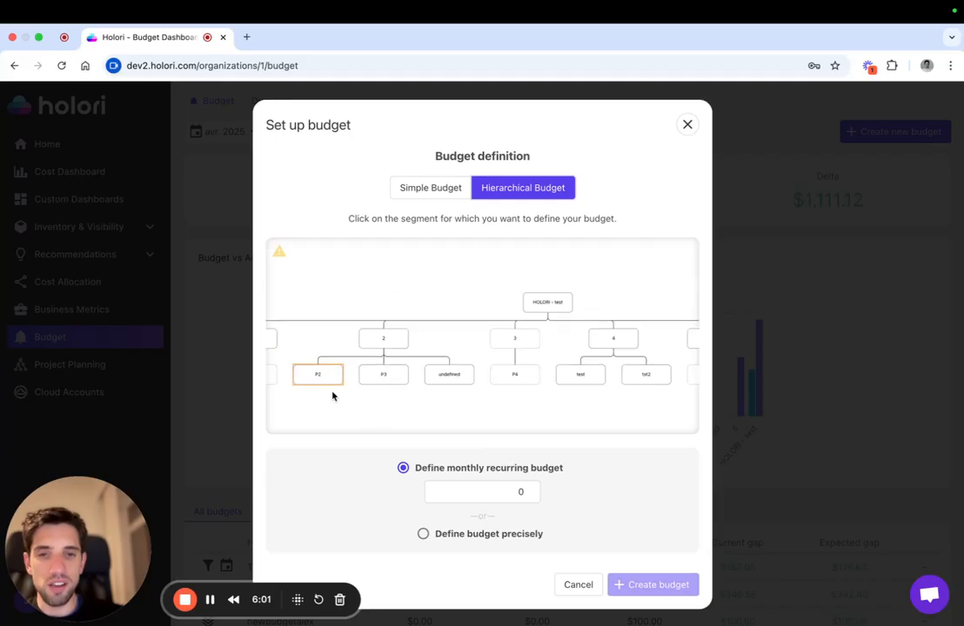
# Set a monthly recurring budget of 1000 for segment P2 and create the hierarchical budget
pyautogui.click(455, 491)
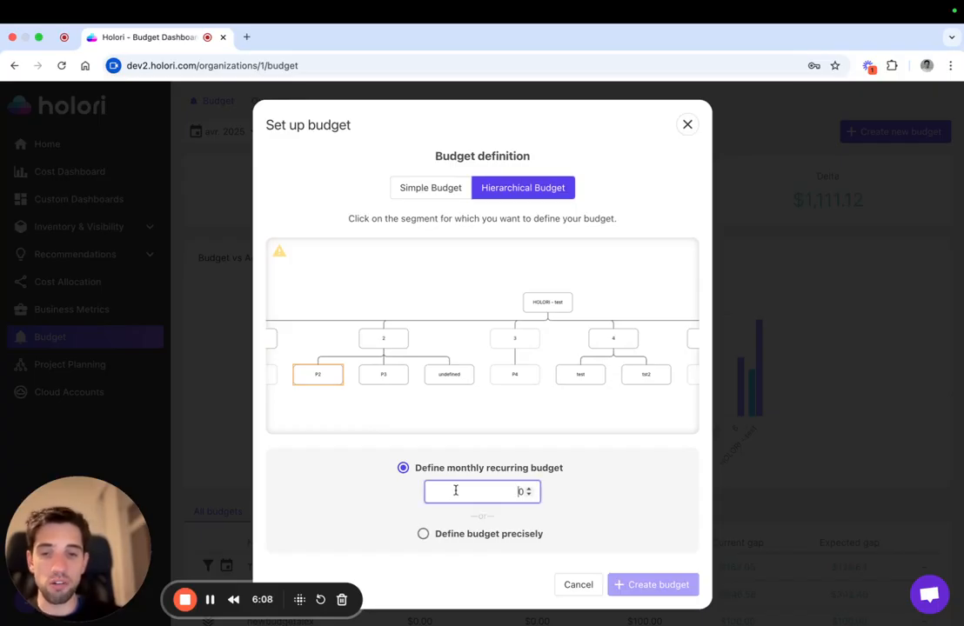
pyautogui.write('1000')
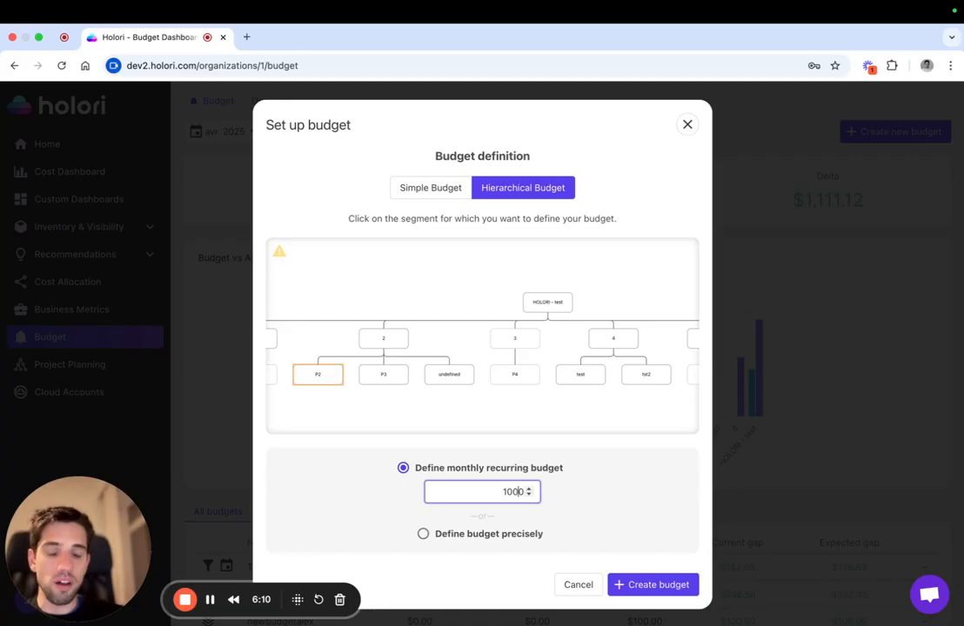
pyautogui.click(476, 534)
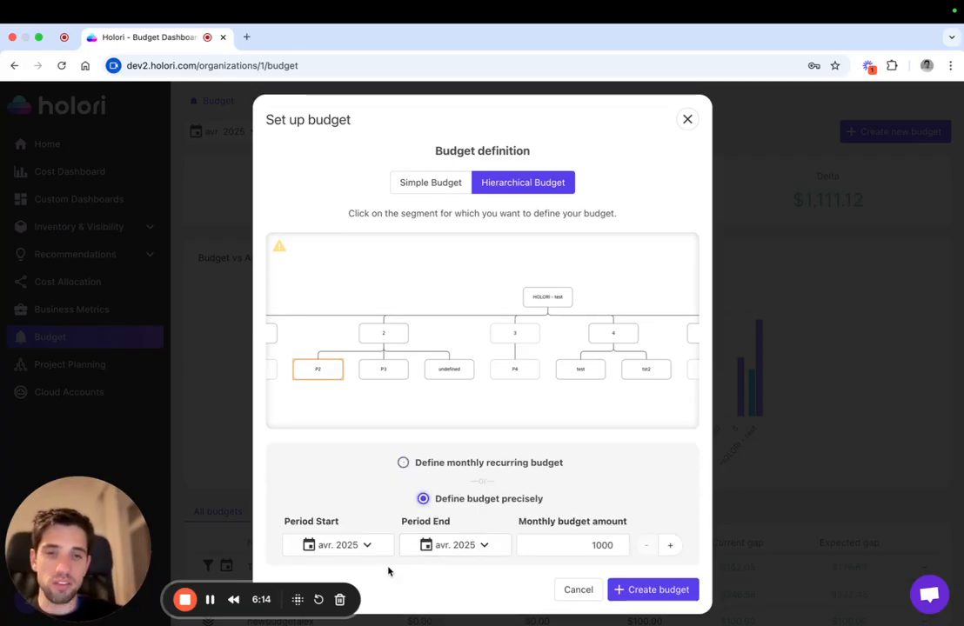
pyautogui.click(443, 464)
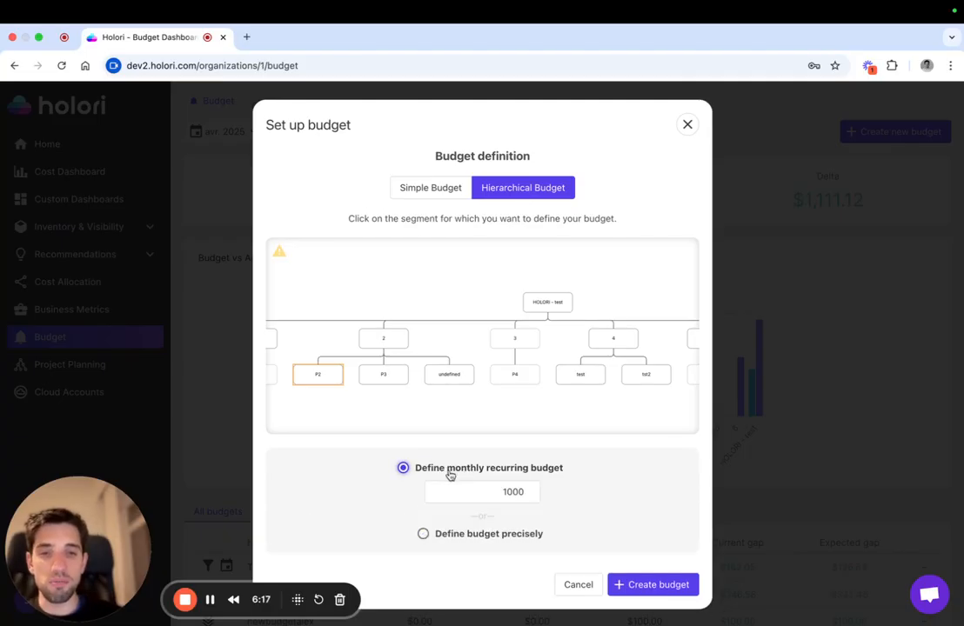
pyautogui.click(652, 585)
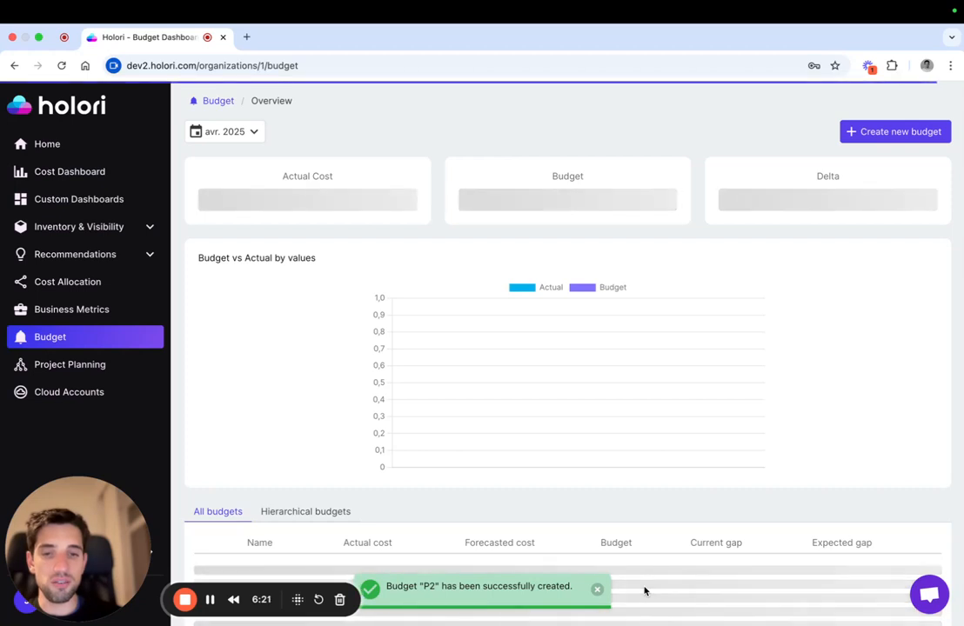
# Review the P2 budget's cost, forecast and gaps in the budget list and the budget versus actual chart
pyautogui.scroll(-2, 644, 539)
pyautogui.scroll(-6, 644, 543)
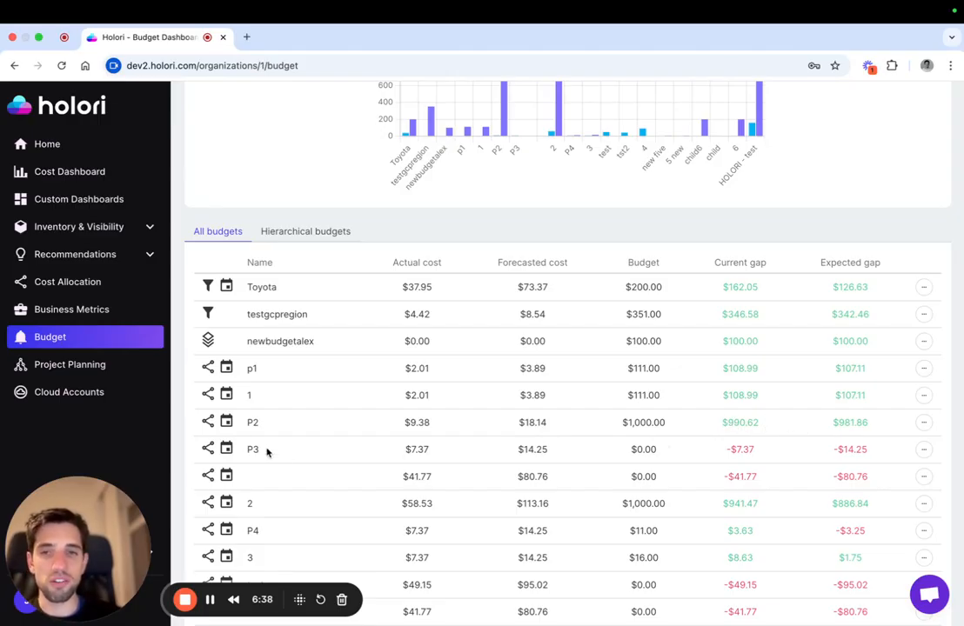
pyautogui.scroll(3, 398, 303)
pyautogui.scroll(2, 398, 303)
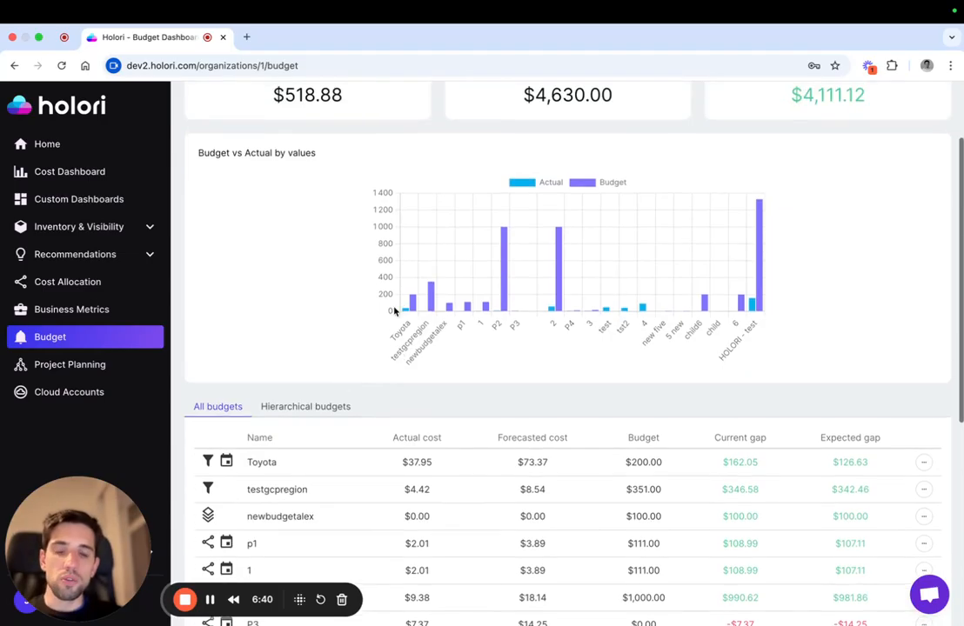
# Show the hierarchical budgets tree and examine segment P2's actual cost against its budget
pyautogui.click(299, 406)
pyautogui.scroll(-5, 300, 409)
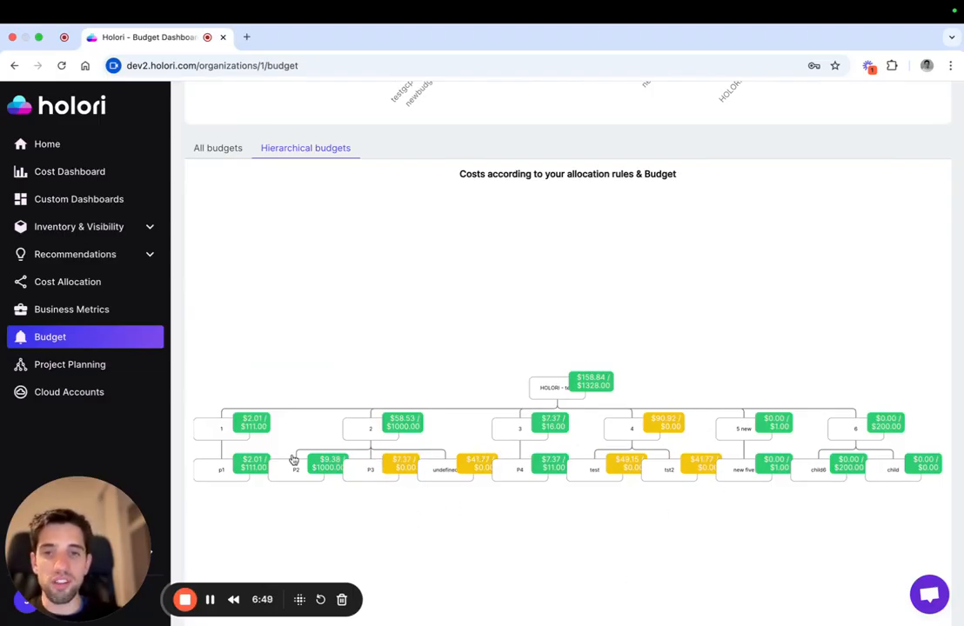
pyautogui.scroll(3, 315, 483)
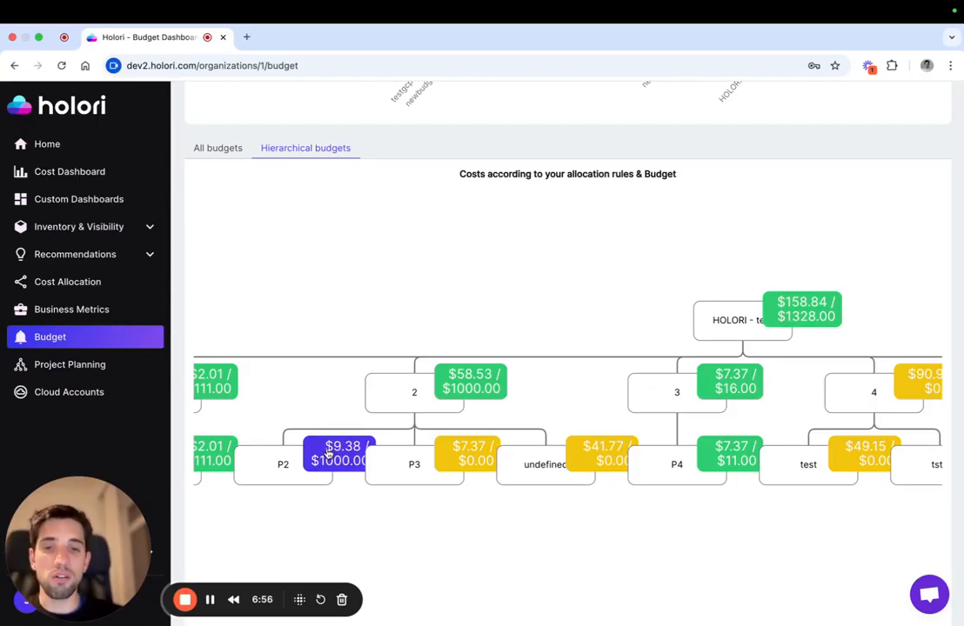
pyautogui.scroll(-2, 323, 463)
pyautogui.scroll(-2, 324, 463)
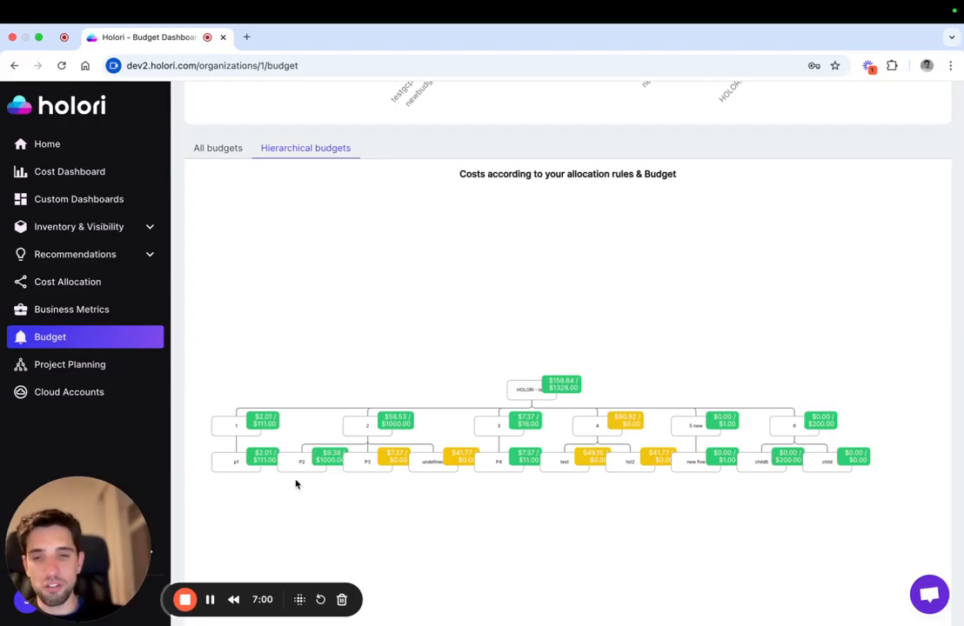
pyautogui.scroll(3, 296, 485)
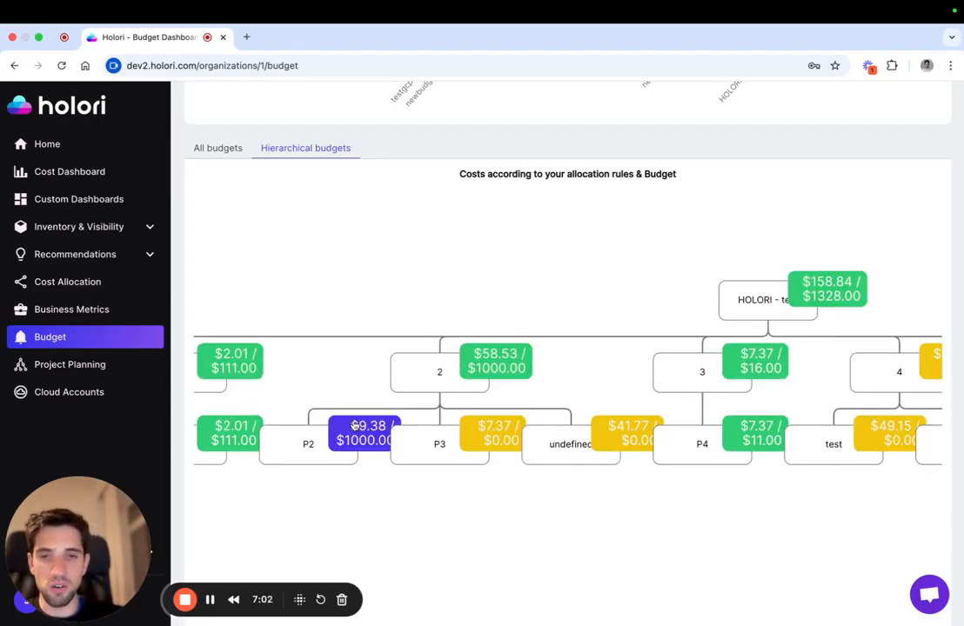
pyautogui.click(353, 427)
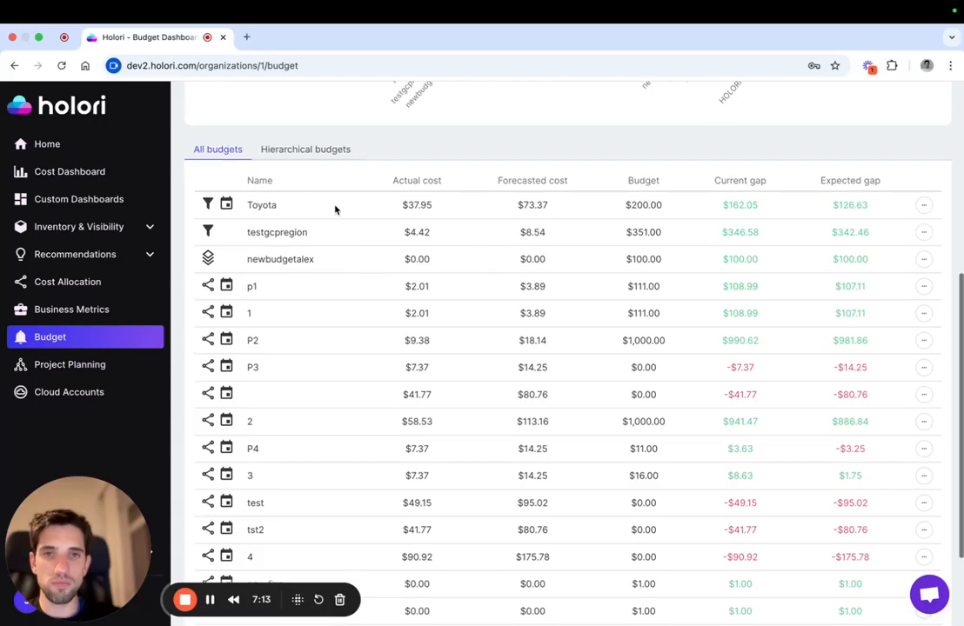
# View the all-budgets overview for May 2025 and return it to April 2025
pyautogui.scroll(5, 336, 208)
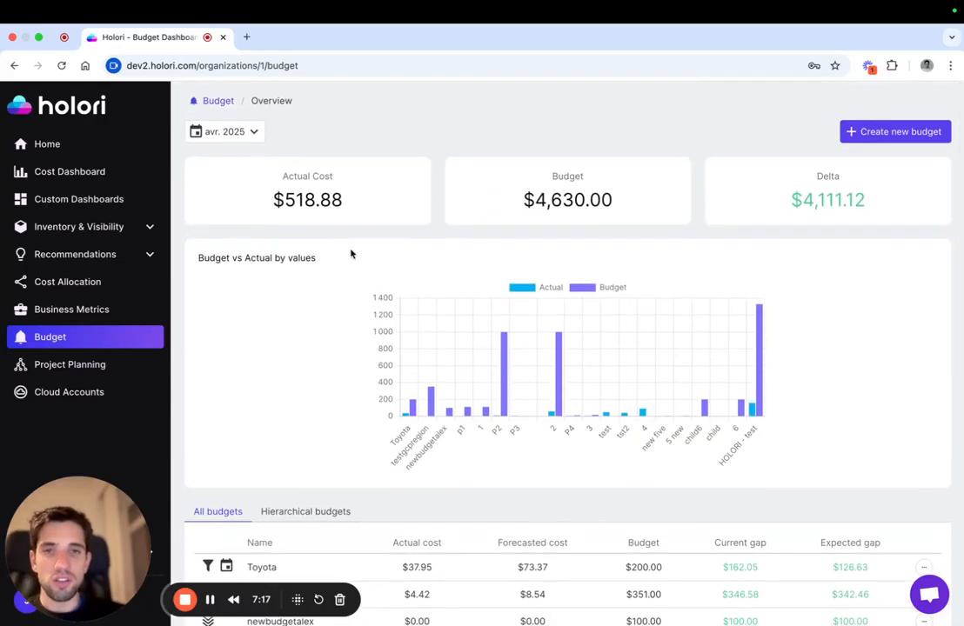
pyautogui.click(252, 132)
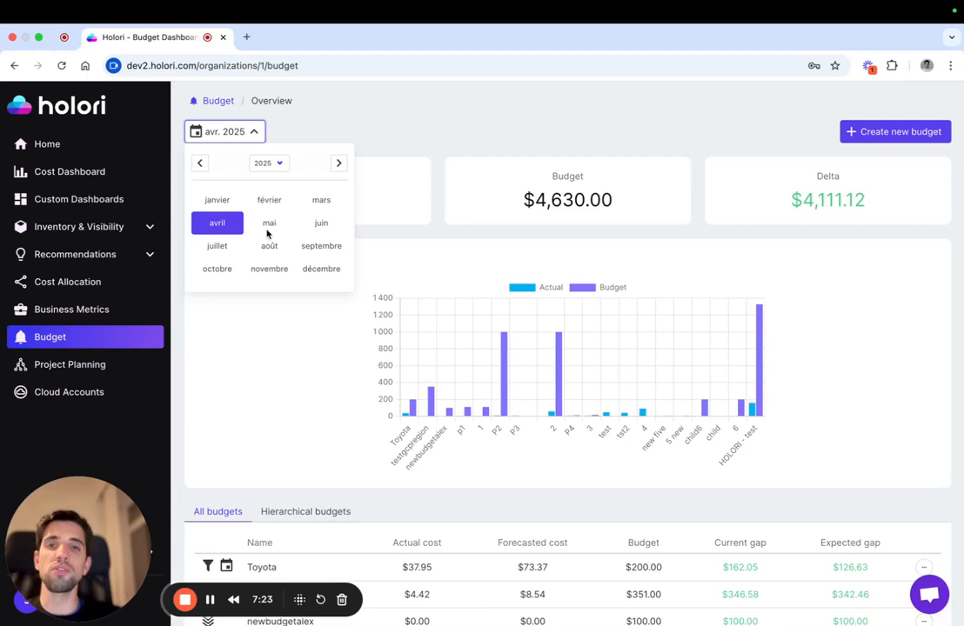
pyautogui.click(271, 225)
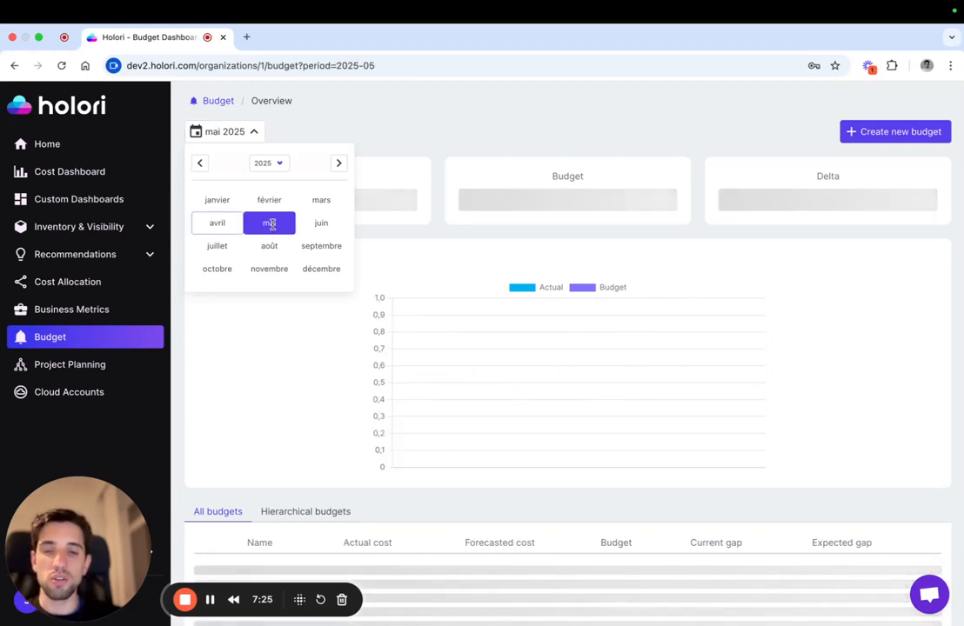
pyautogui.click(224, 224)
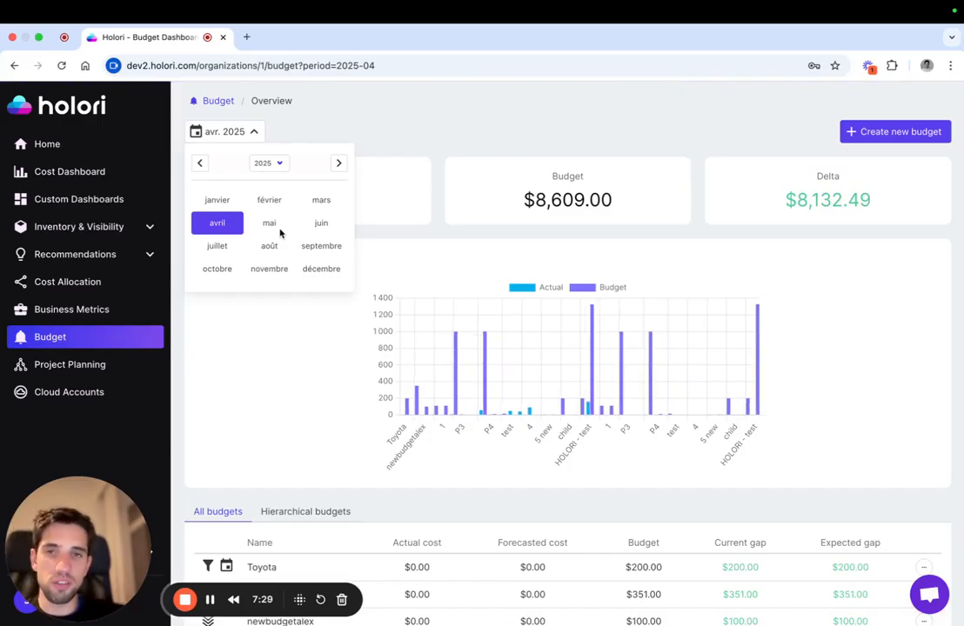
pyautogui.click(279, 168)
pyautogui.click(413, 246)
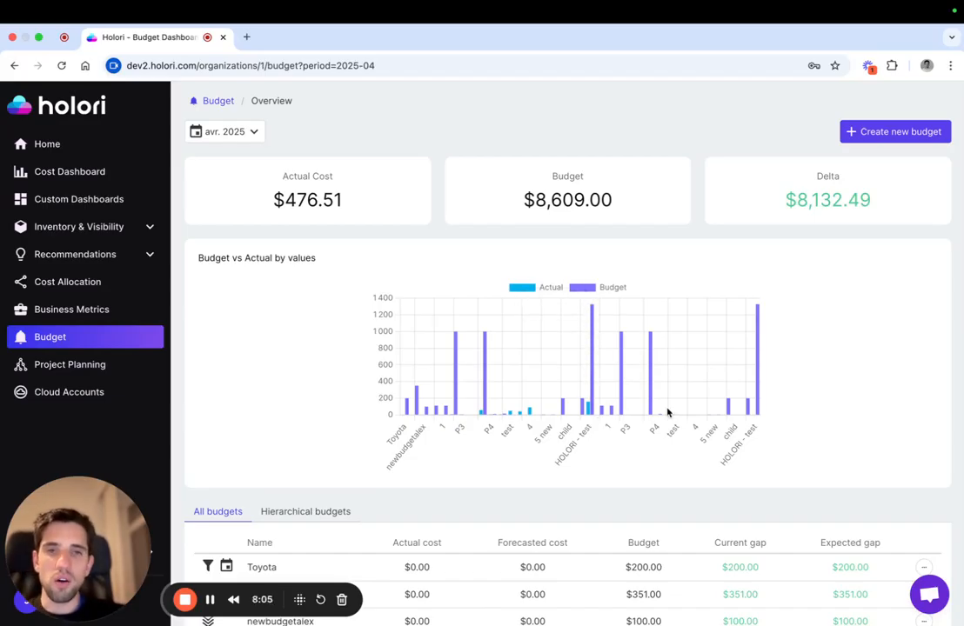
# Open the Toyota budget for editing to review its settings and close it without saving
pyautogui.scroll(-3, 668, 409)
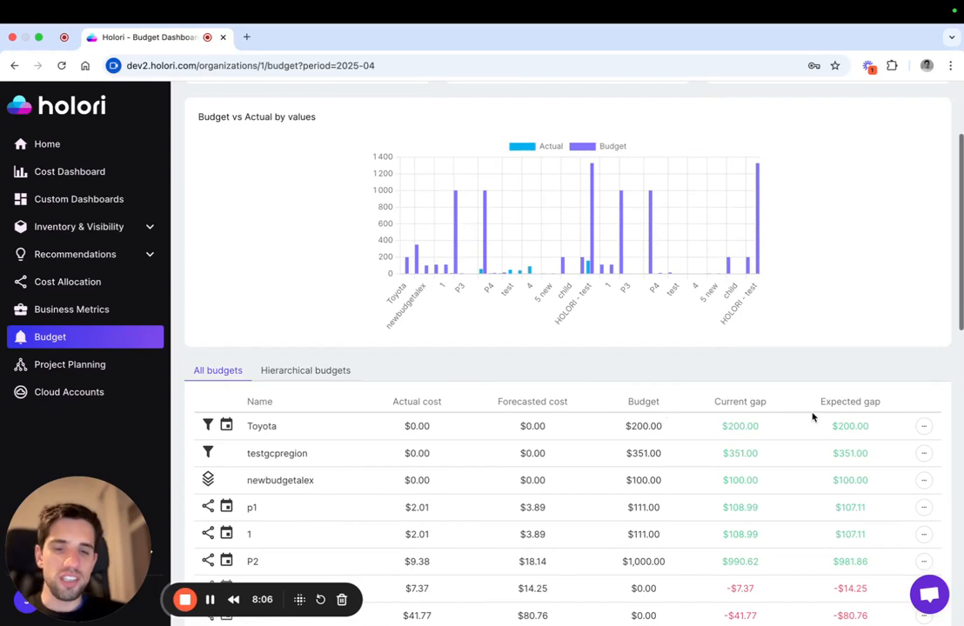
pyautogui.click(925, 427)
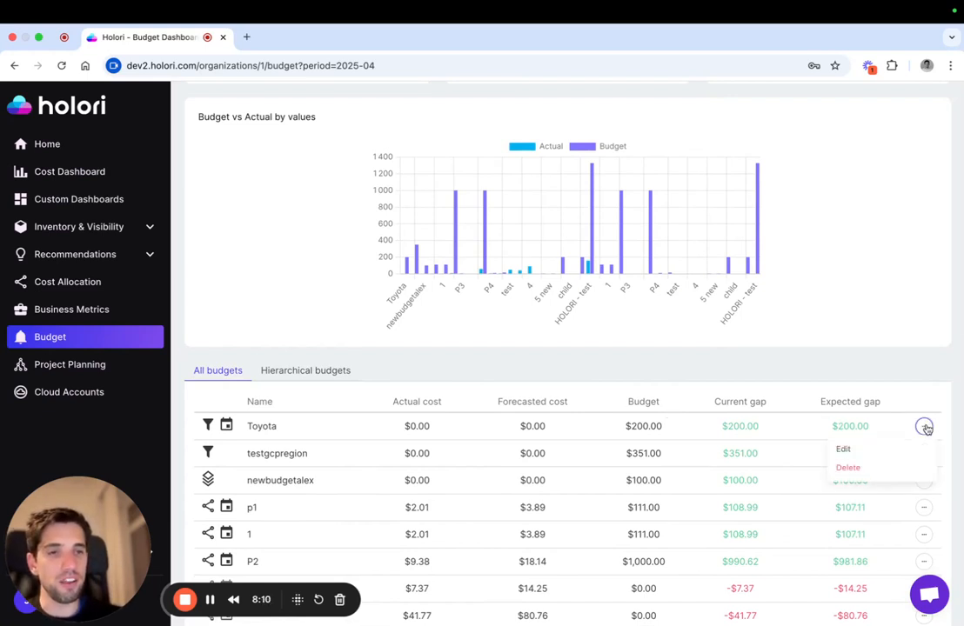
pyautogui.click(862, 457)
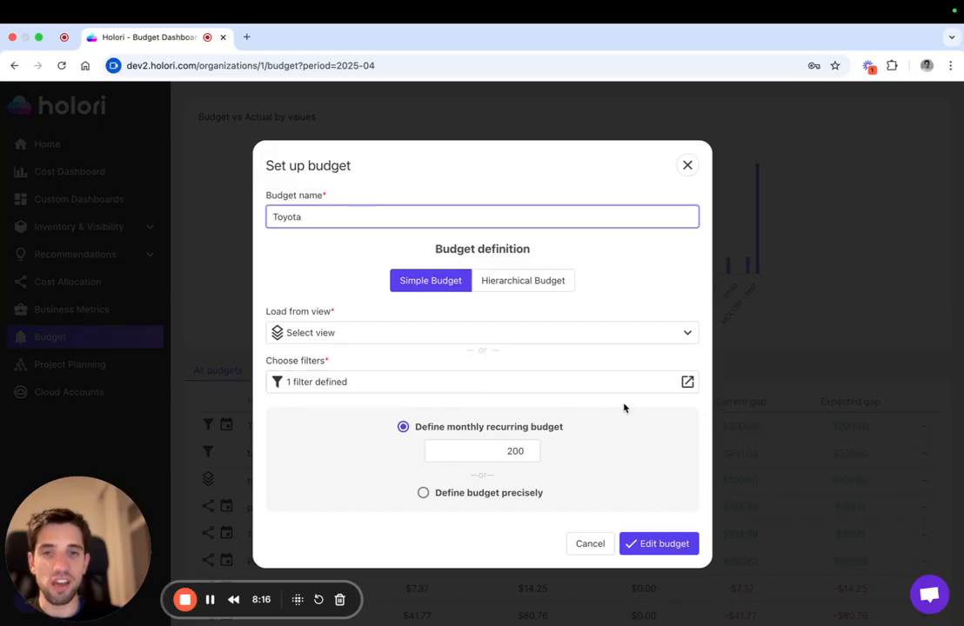
pyautogui.click(589, 545)
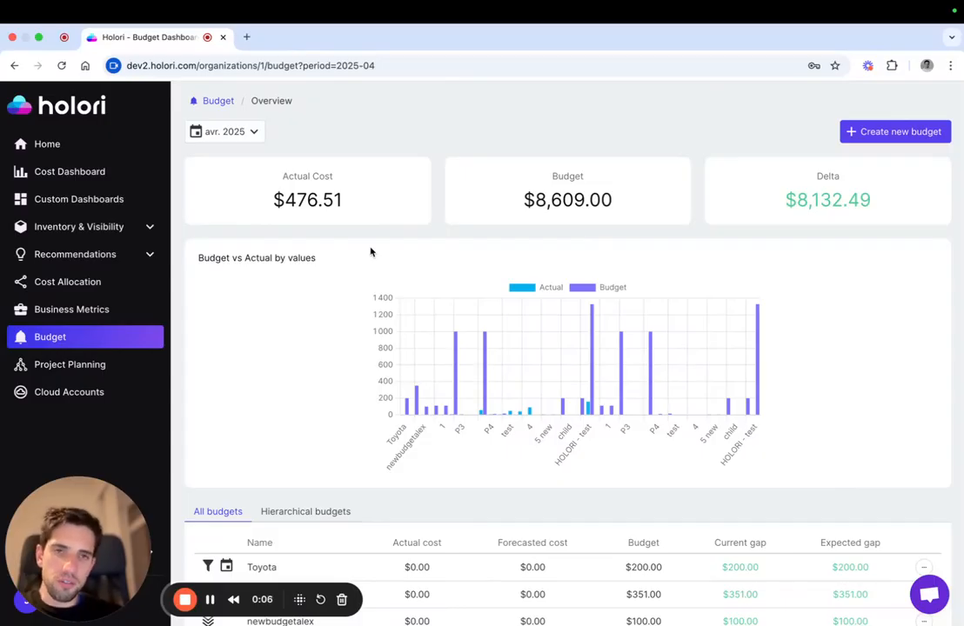
# Review the April 2025 budget list and totals, and display the hierarchical budgets tree
pyautogui.scroll(-5, 370, 252)
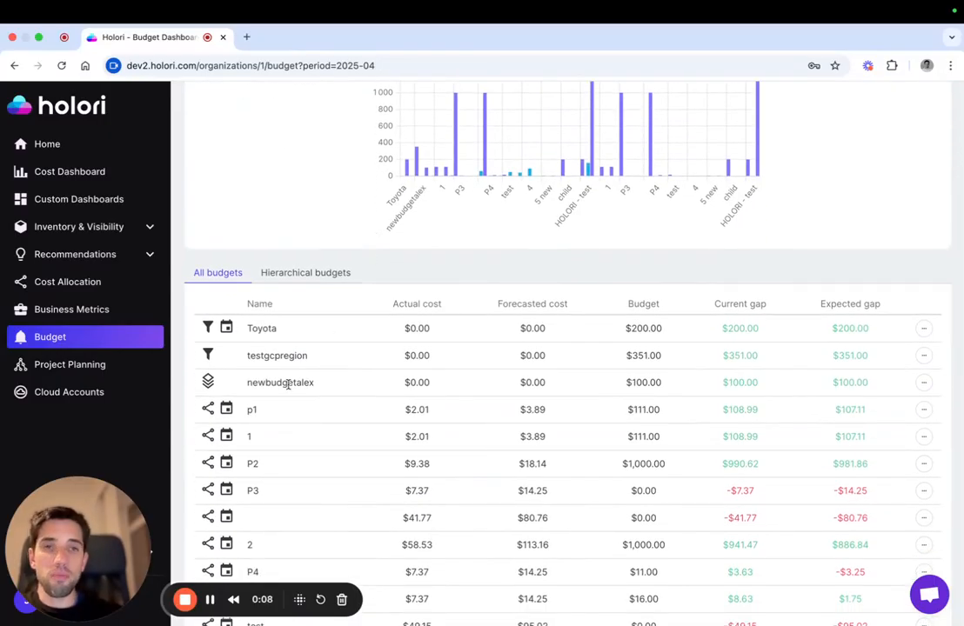
pyautogui.scroll(3, 288, 389)
pyautogui.scroll(1, 289, 389)
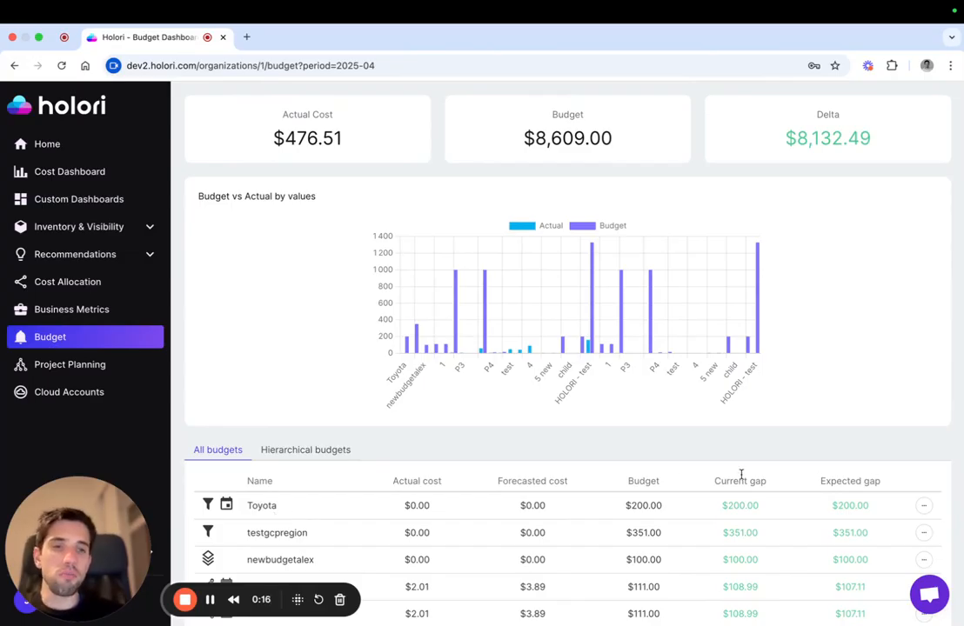
pyautogui.scroll(2, 557, 502)
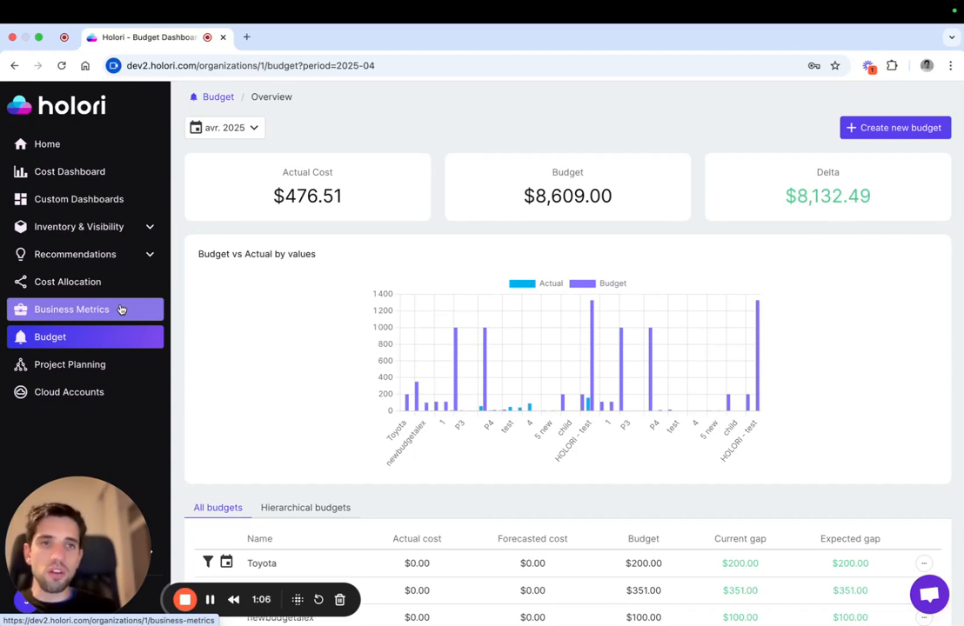
pyautogui.click(305, 506)
pyautogui.scroll(-5, 316, 504)
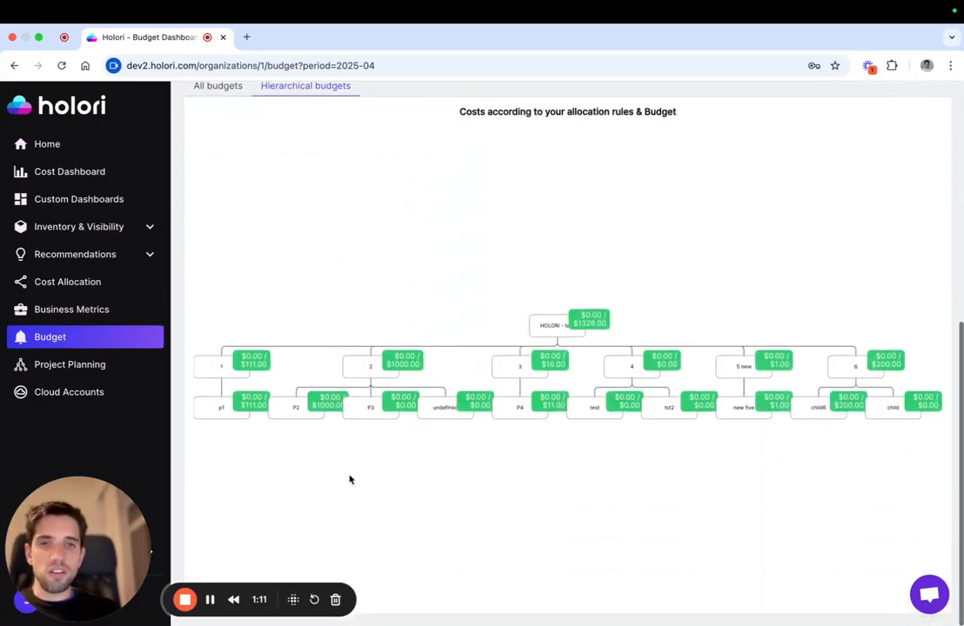